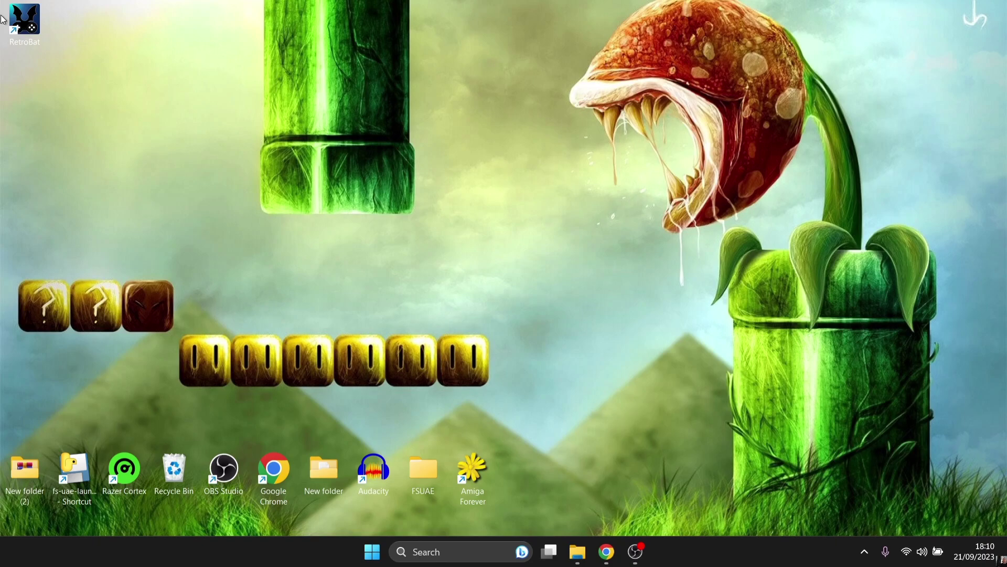
# - Launch RetroBat, enter the Nintendo Entertainment System game list and bring up View Options
pyautogui.doubleClick(25, 20)
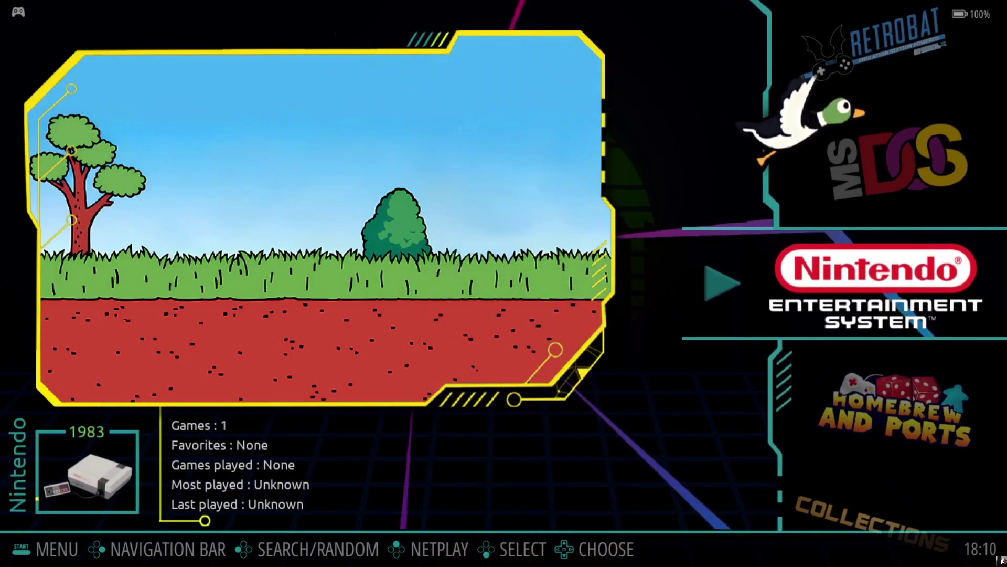
pyautogui.press('Return')
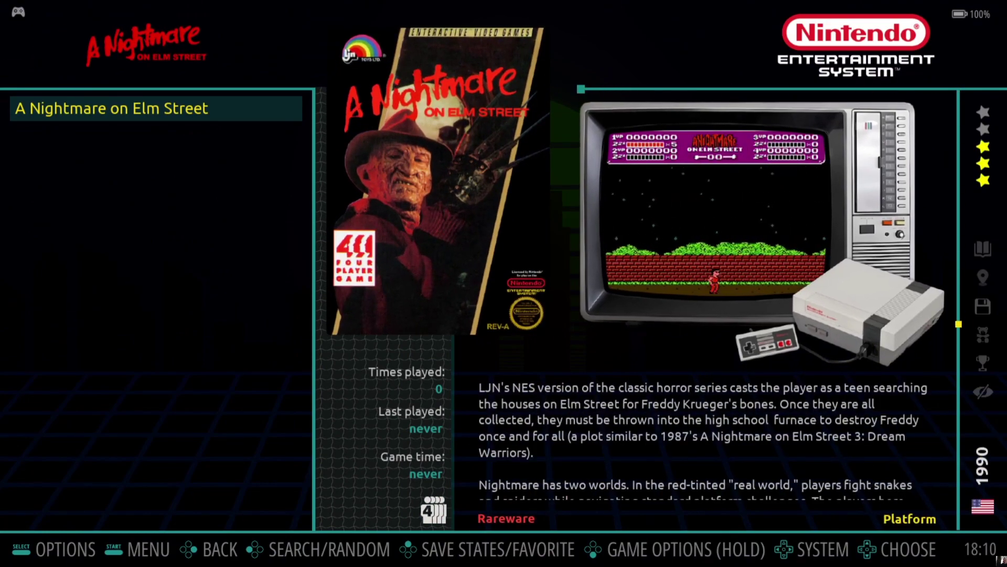
pyautogui.press('F2')
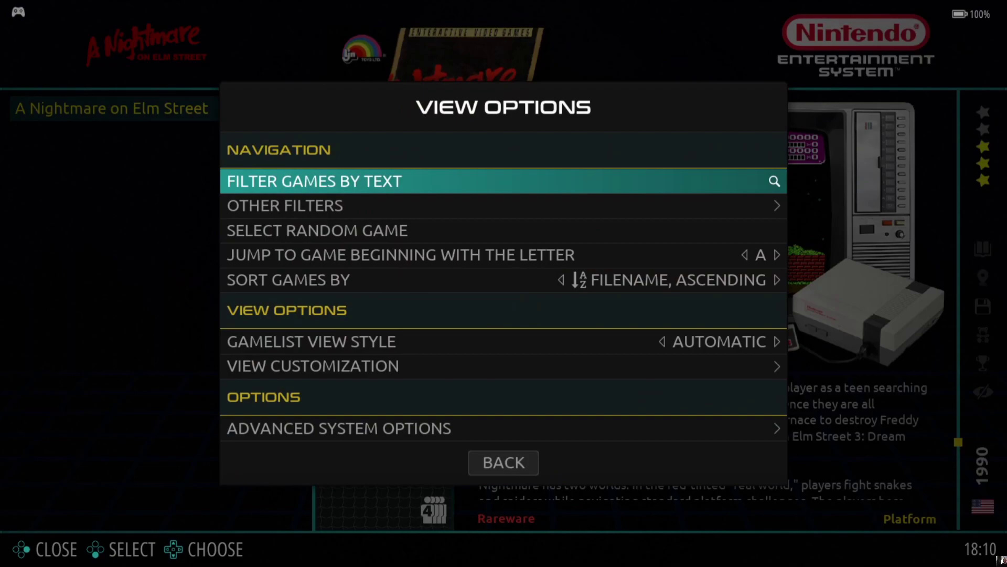
# - Browse the NES Shader Set list in Advanced System Options, leaving it on AUTO
pyautogui.press('Up')
pyautogui.press('Up')
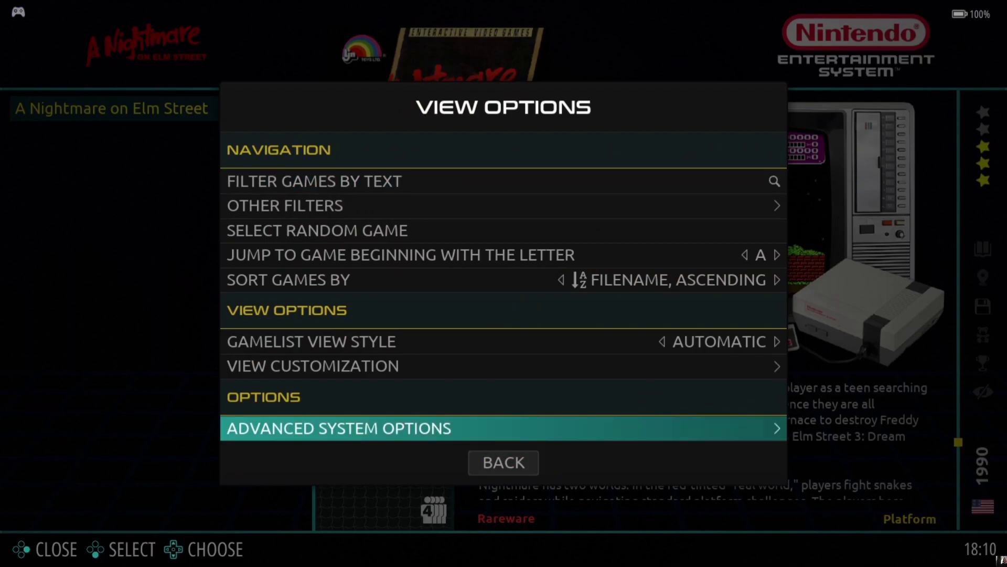
pyautogui.press('Return')
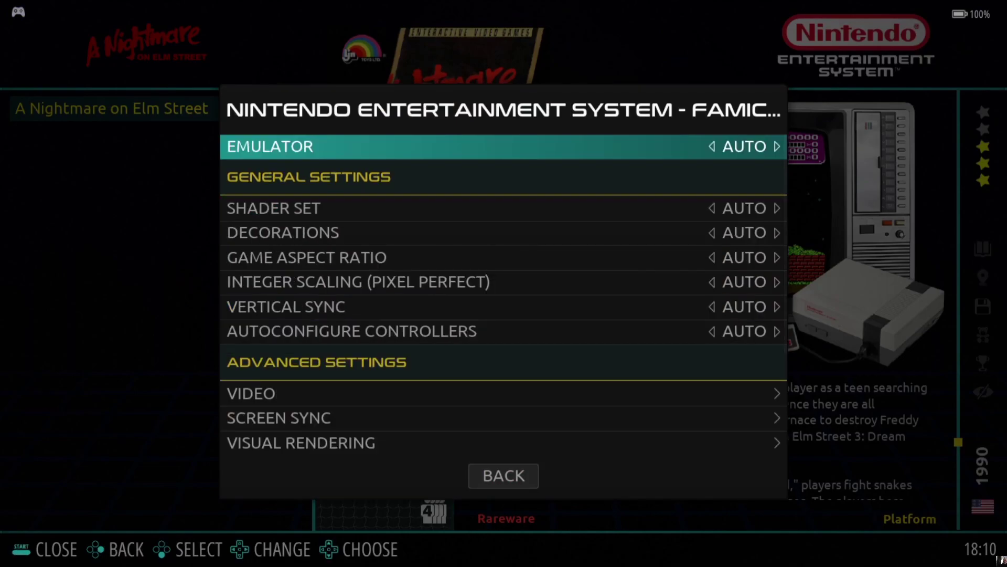
pyautogui.press('Down')
pyautogui.press('Return')
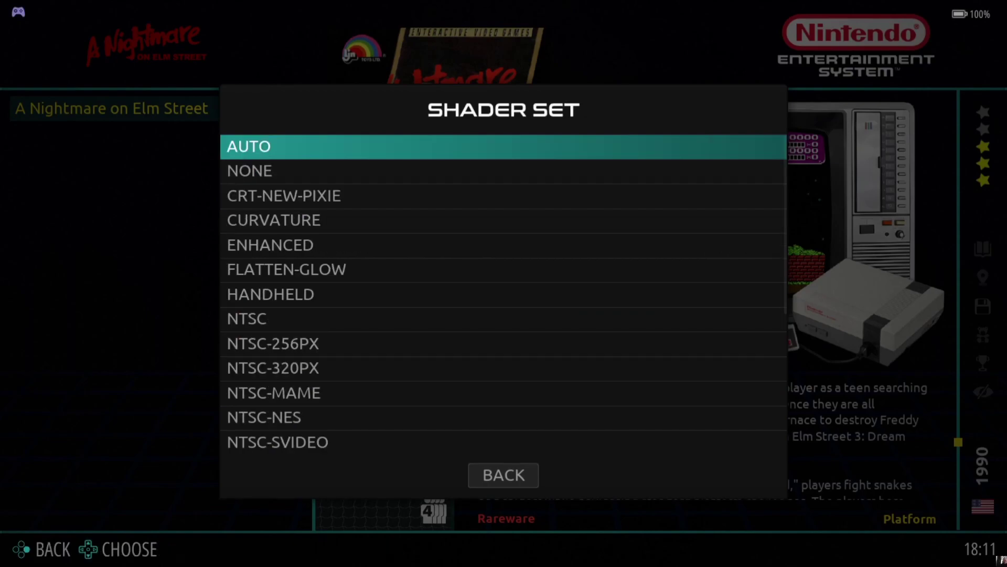
pyautogui.press('Down')
pyautogui.press('Down')
pyautogui.press('Down')
pyautogui.press('Down')
pyautogui.press('Down')
pyautogui.press('Down')
pyautogui.press('Down')
pyautogui.press('Down')
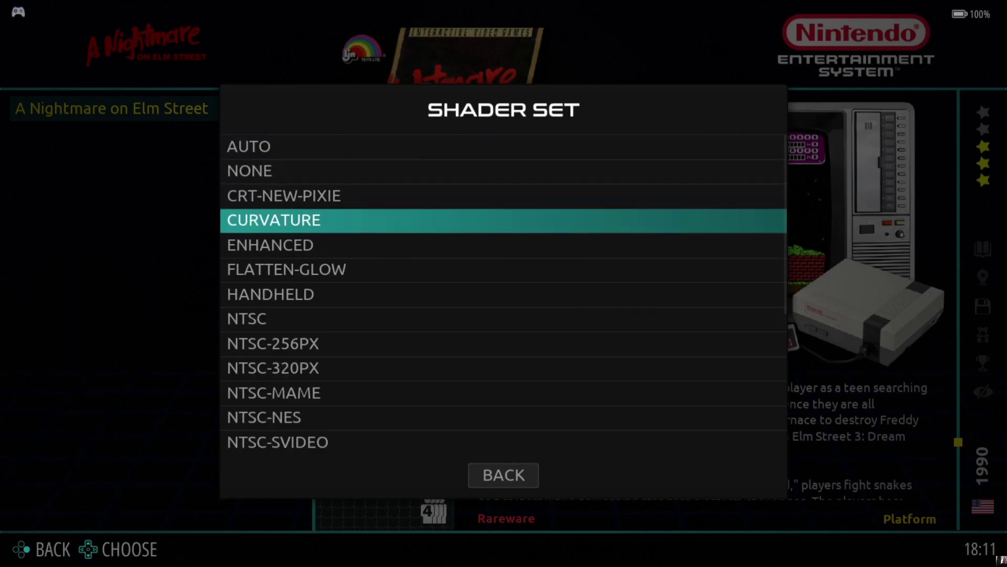
pyautogui.press('Down')
pyautogui.press('Down')
pyautogui.press('Down')
pyautogui.press('Down')
pyautogui.press('Down')
pyautogui.press('Down')
pyautogui.press('Down')
pyautogui.press('Down')
pyautogui.press('Down')
pyautogui.press('Down')
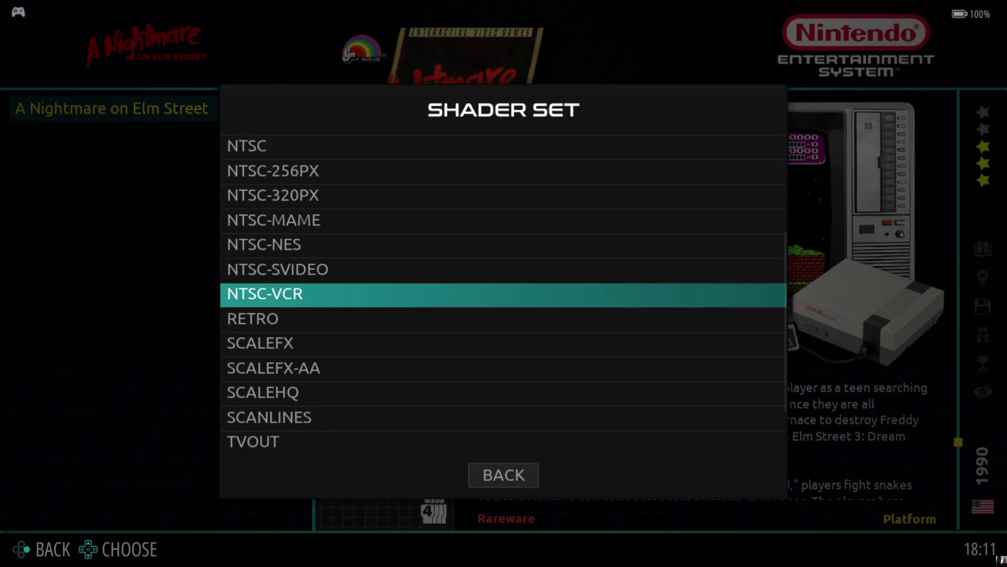
pyautogui.press('Down')
pyautogui.press('Down')
pyautogui.press('Down')
pyautogui.press('Down')
pyautogui.press('Up')
pyautogui.press('Up')
pyautogui.press('Up')
pyautogui.press('Up')
pyautogui.press('Up')
pyautogui.press('Up')
pyautogui.press('Up')
pyautogui.press('Up')
pyautogui.press('Up')
pyautogui.press('Up')
pyautogui.press('Up')
pyautogui.press('Up')
pyautogui.press('Up')
pyautogui.press('Up')
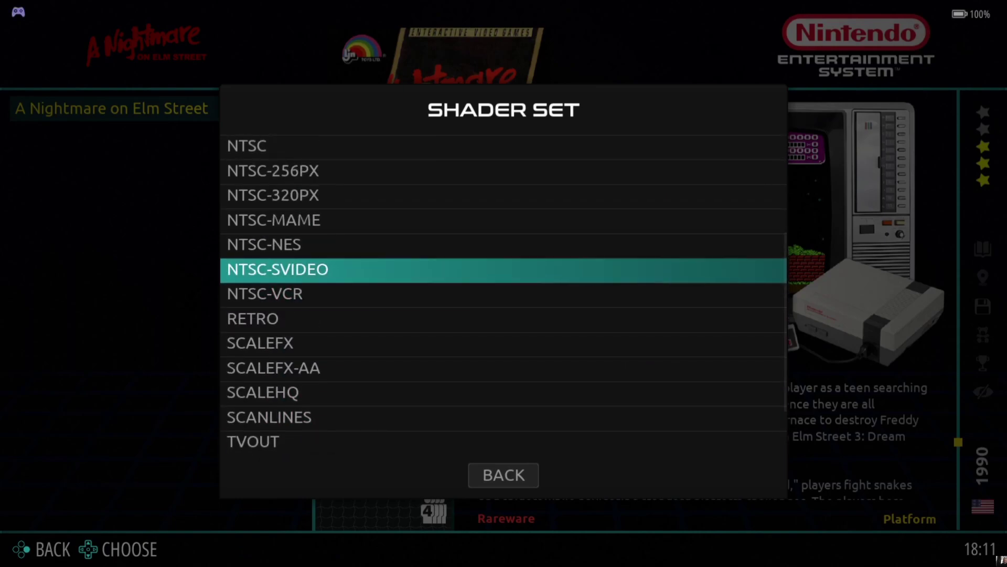
pyautogui.press('Up')
pyautogui.press('Up')
pyautogui.press('Up')
pyautogui.press('Up')
pyautogui.press('Up')
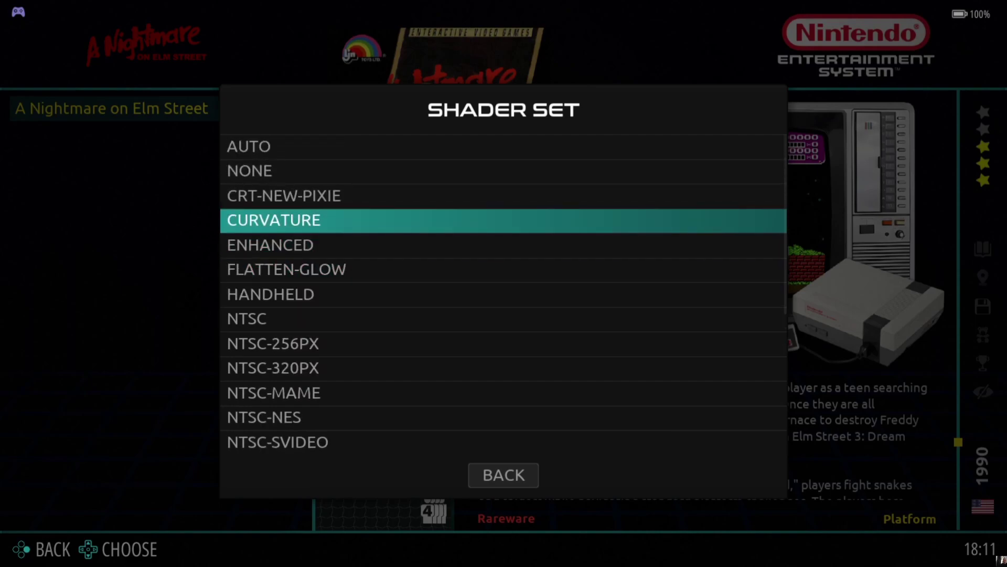
pyautogui.press('Up')
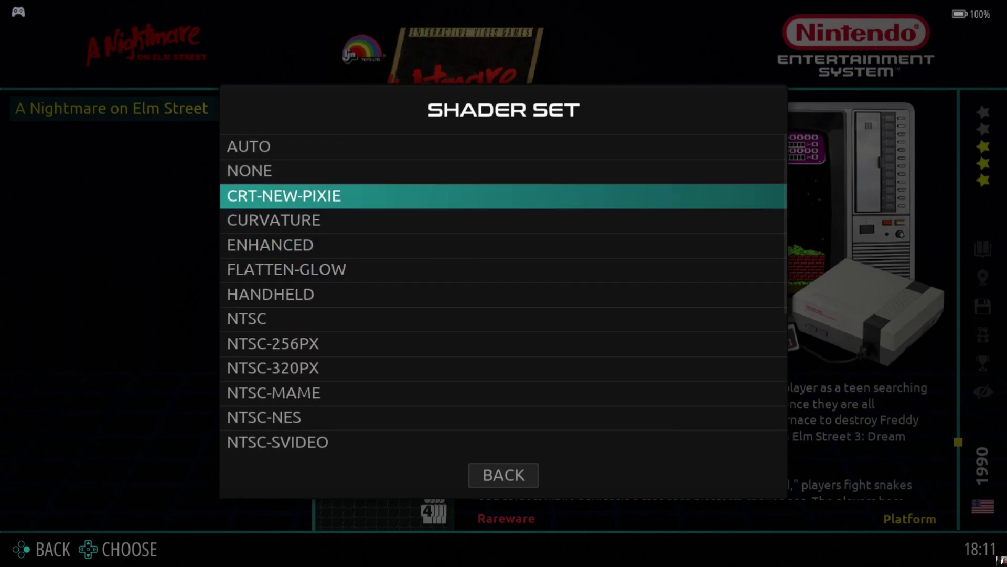
pyautogui.press('Down')
pyautogui.press('Down')
pyautogui.press('Down')
pyautogui.press('Down')
pyautogui.press('Down')
pyautogui.press('Down')
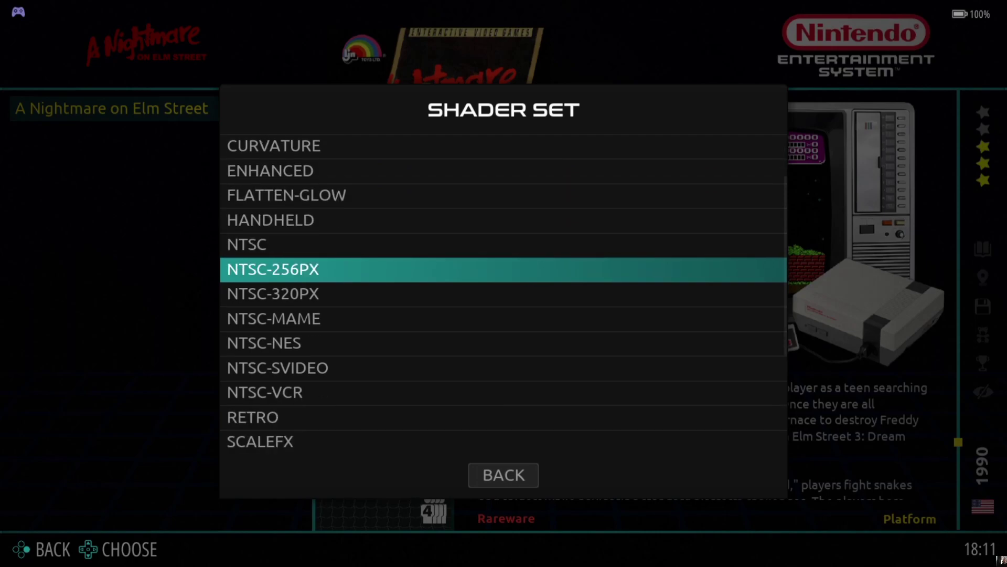
pyautogui.press('Down')
pyautogui.press('Down')
pyautogui.press('Down')
pyautogui.press('Down')
pyautogui.press('Down')
pyautogui.press('Down')
pyautogui.press('Down')
pyautogui.press('Down')
pyautogui.press('Down')
pyautogui.press('Down')
pyautogui.press('Down')
pyautogui.press('Down')
pyautogui.press('Down')
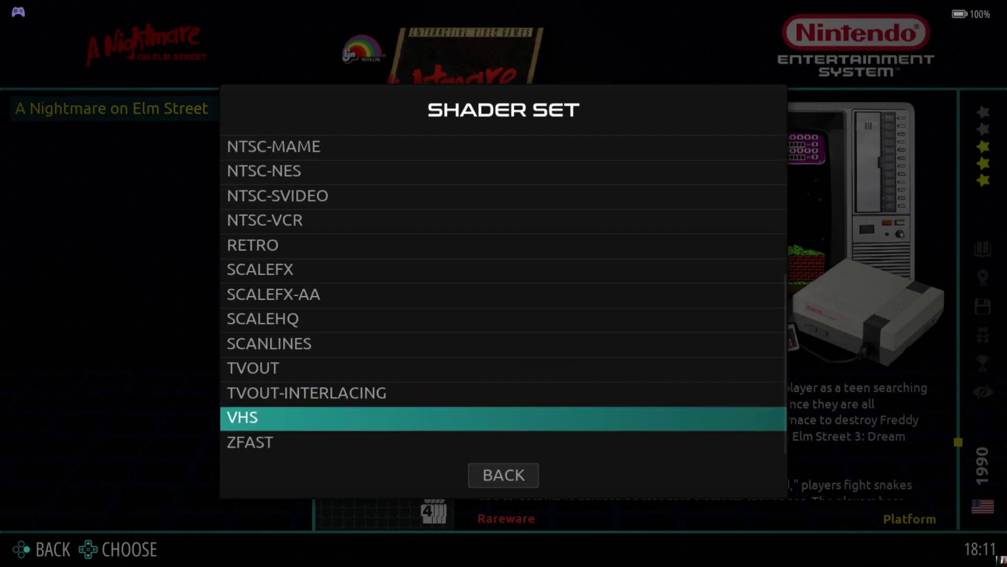
pyautogui.press('Down')
pyautogui.press('Down')
pyautogui.press('Return')
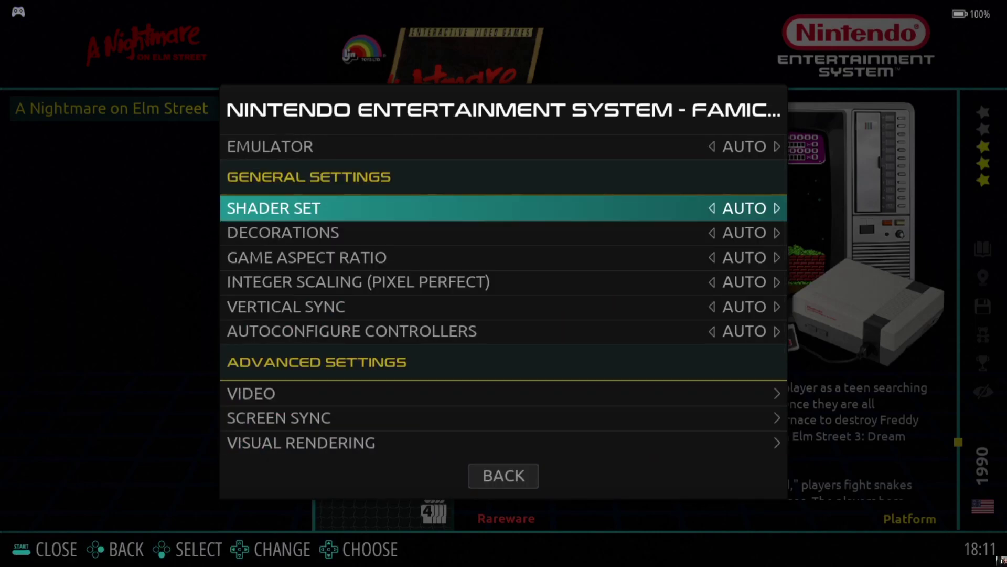
# - Back out of the system settings and quit RetroBat to the desktop
pyautogui.press('BackSpace')
pyautogui.press('BackSpace')
pyautogui.press('Escape')
pyautogui.press('Up')
pyautogui.press('Return')
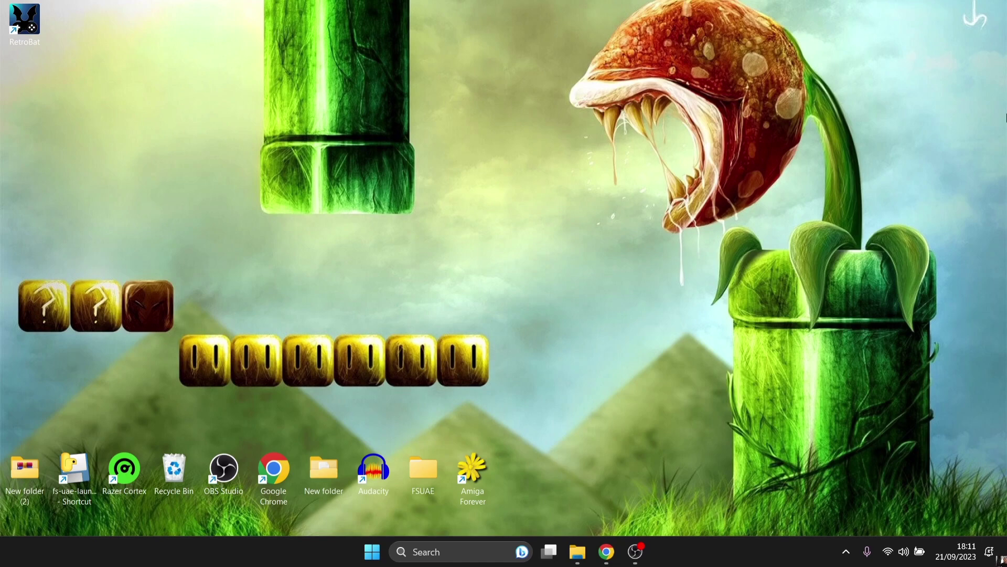
# - Open the RetroBat shortcut's file location, the C:\RetroBat folder
pyautogui.rightClick(35, 26)
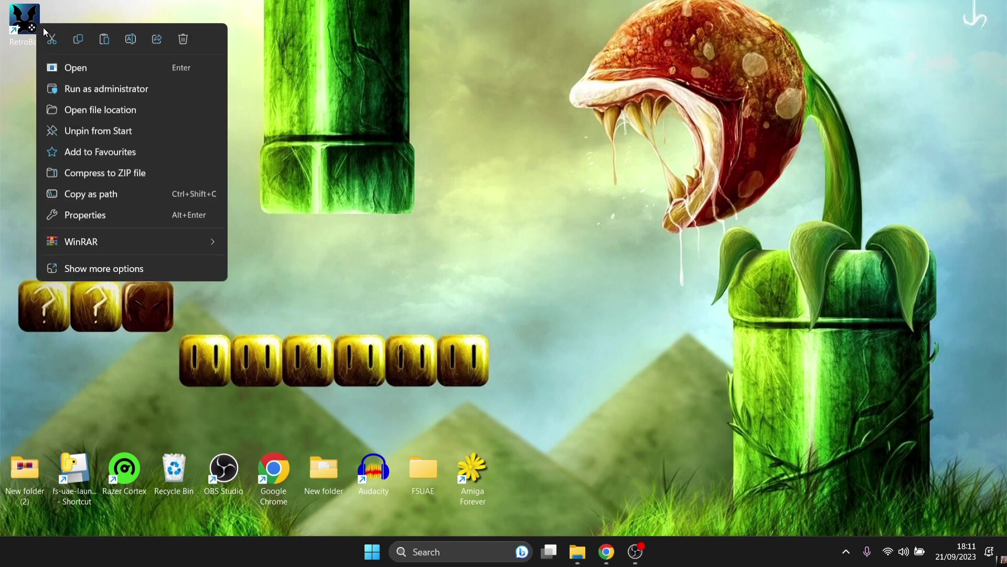
pyautogui.click(181, 109)
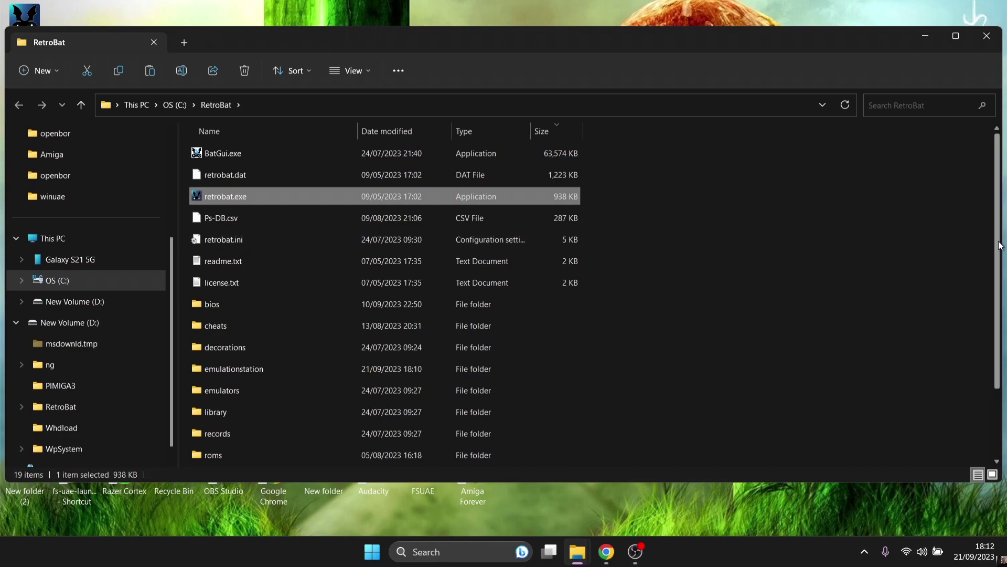
# - Navigate into C:\RetroBat\emulators\retroarch\shaders
pyautogui.moveTo(1000, 246); pyautogui.dragTo(1002, 357)
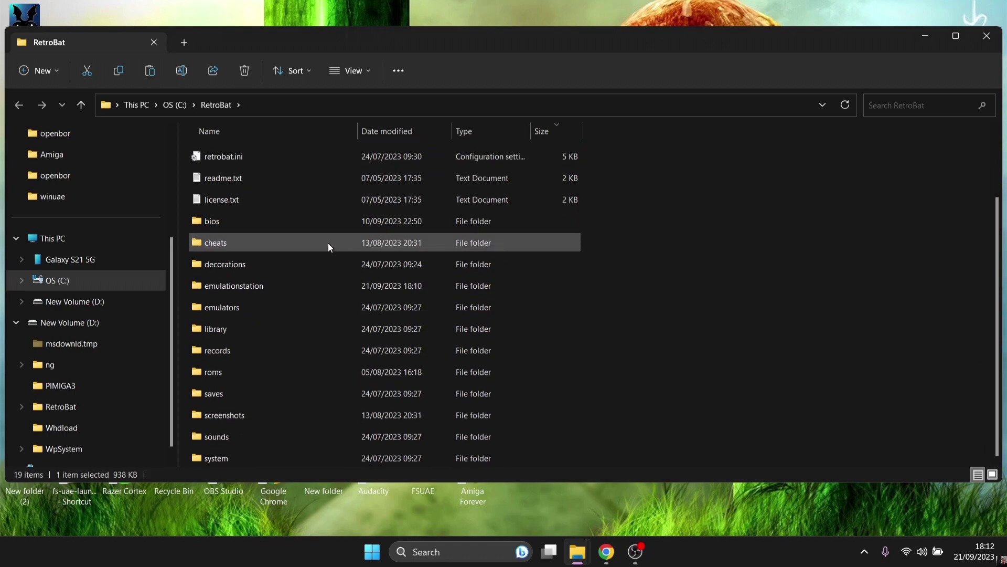
pyautogui.doubleClick(235, 307)
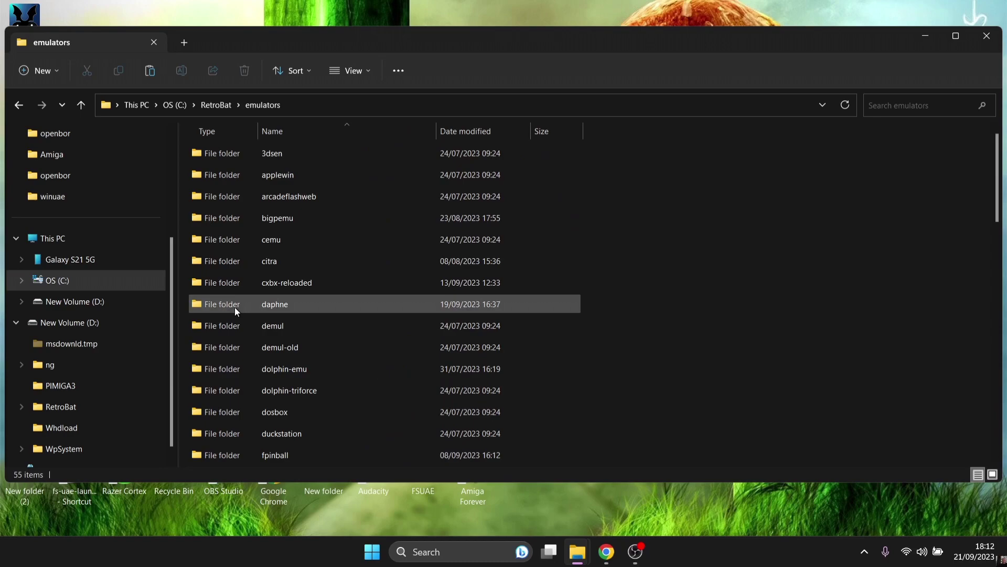
pyautogui.moveTo(998, 178); pyautogui.dragTo(1002, 337)
pyautogui.doubleClick(383, 342)
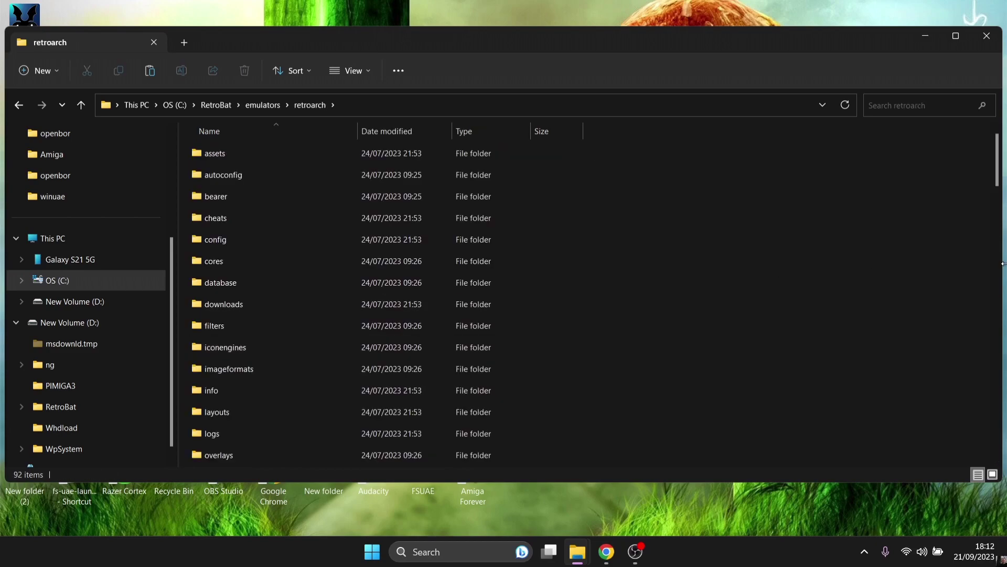
pyautogui.moveTo(1002, 165); pyautogui.dragTo(1002, 230)
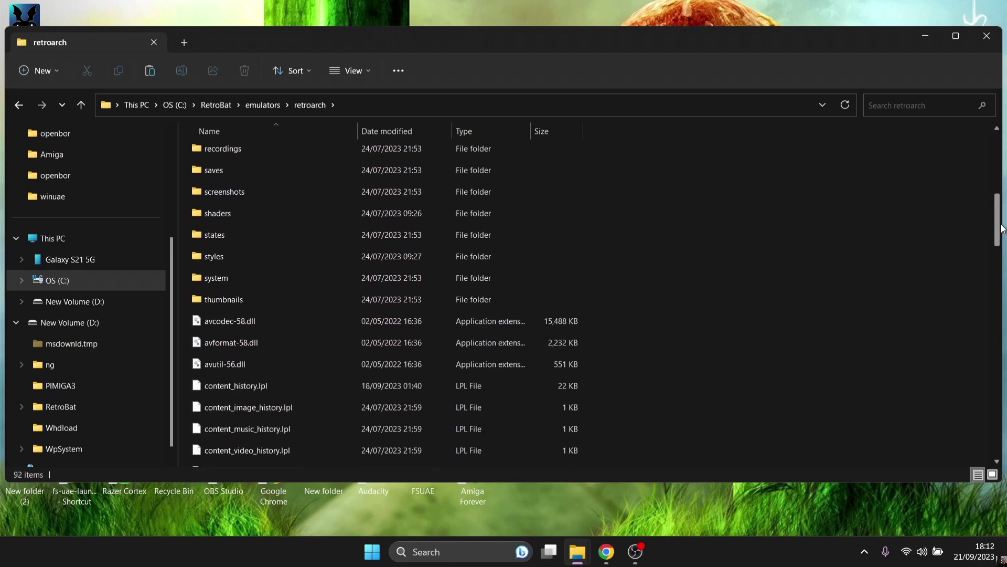
pyautogui.doubleClick(230, 229)
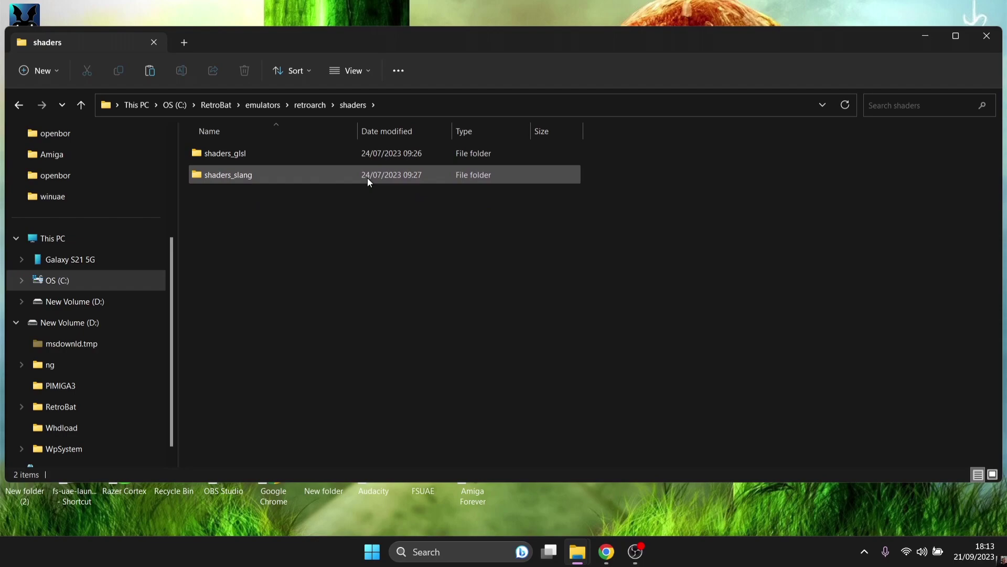
# - Go into shaders_glsl and open the cel folder containing advcartoon.glslp
pyautogui.doubleClick(339, 161)
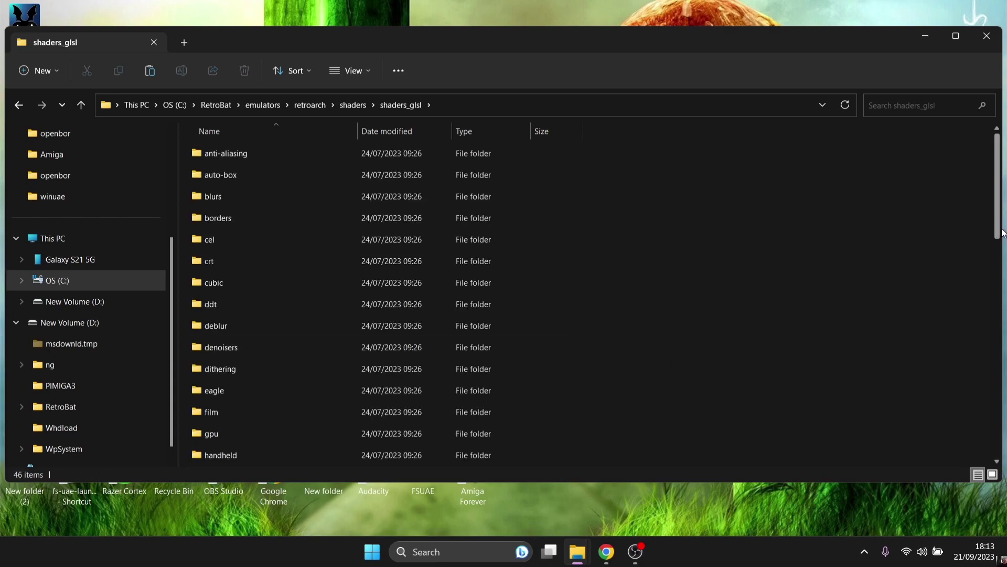
pyautogui.moveTo(997, 225); pyautogui.dragTo(1003, 355)
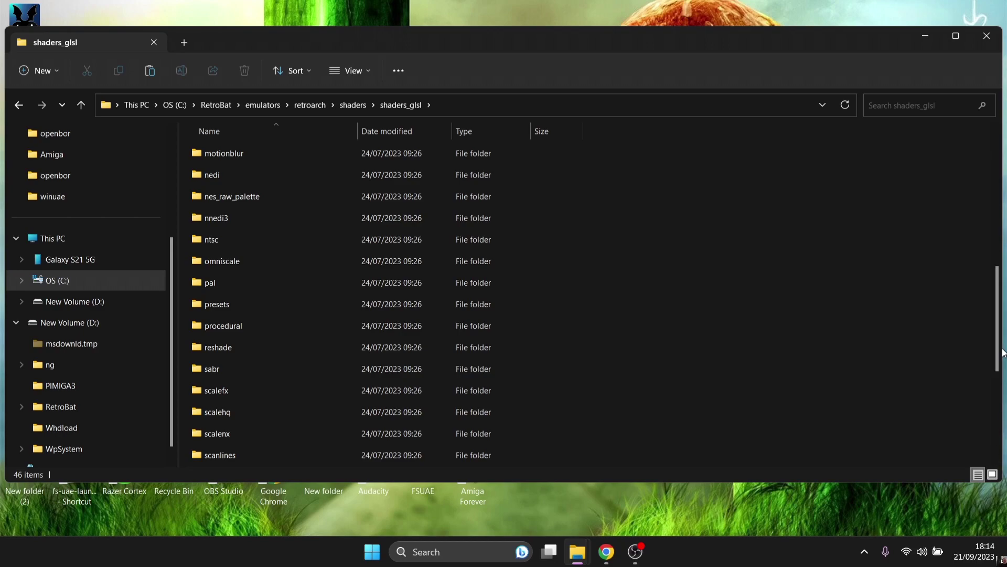
pyautogui.moveTo(997, 354); pyautogui.dragTo(998, 223)
pyautogui.click(284, 236)
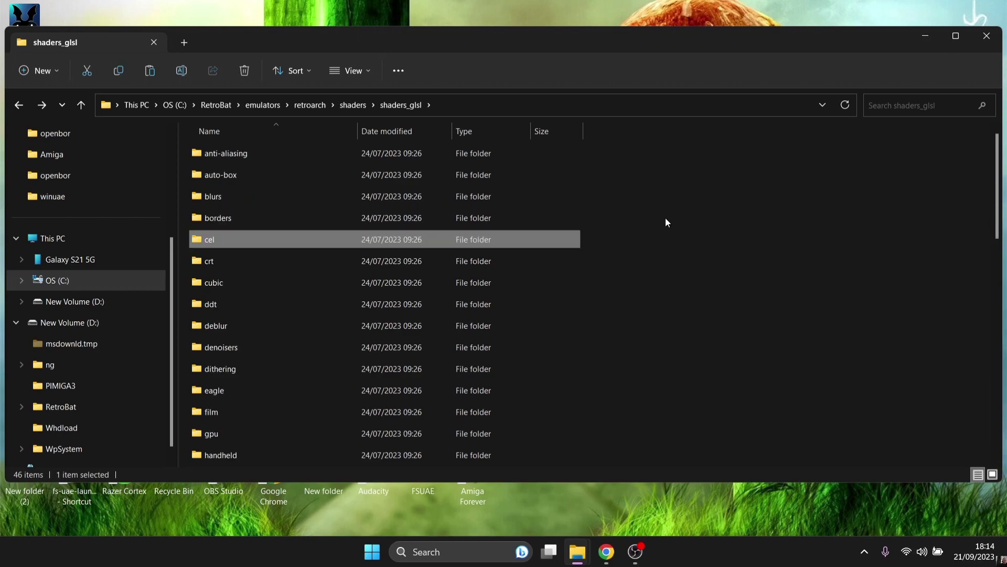
pyautogui.doubleClick(285, 239)
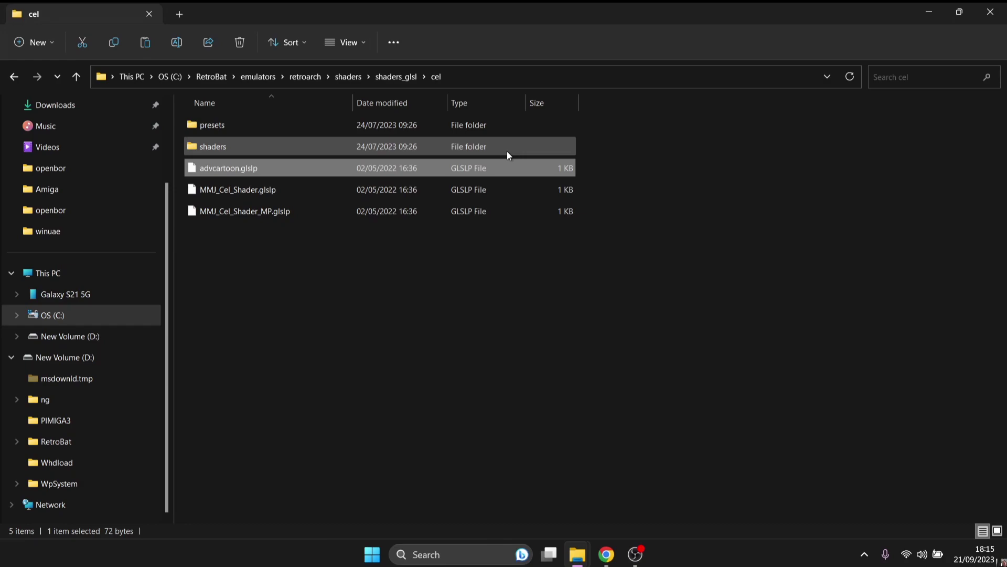
# - Return to C:\RetroBat and open system\shaders\configs
pyautogui.click(14, 79)
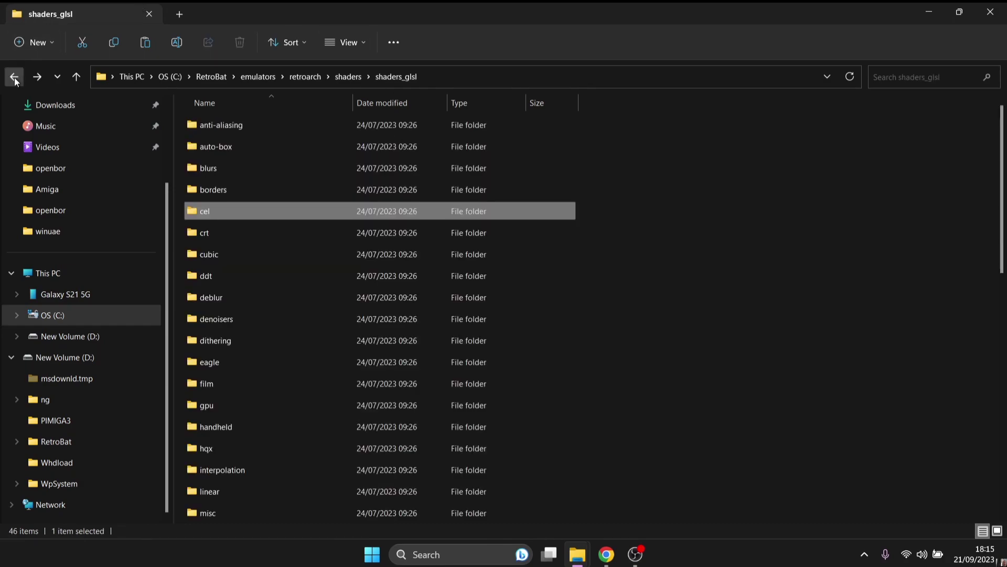
pyautogui.click(14, 78)
pyautogui.click(14, 79)
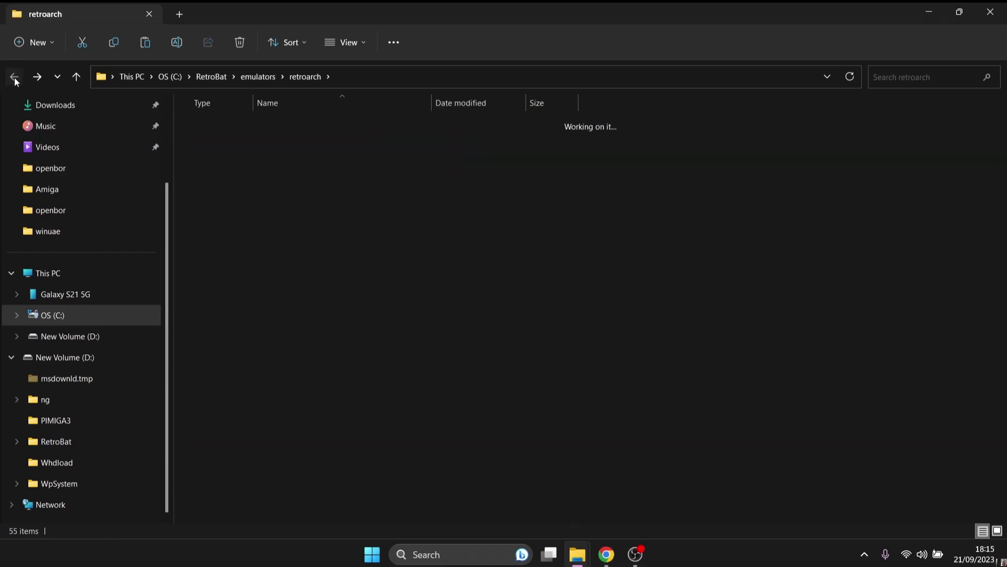
pyautogui.click(14, 78)
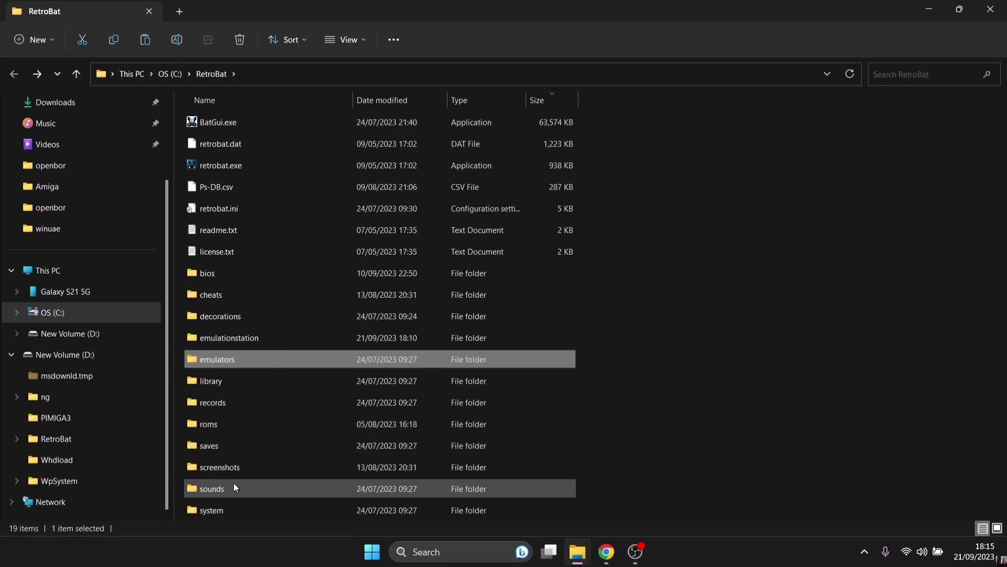
pyautogui.doubleClick(235, 509)
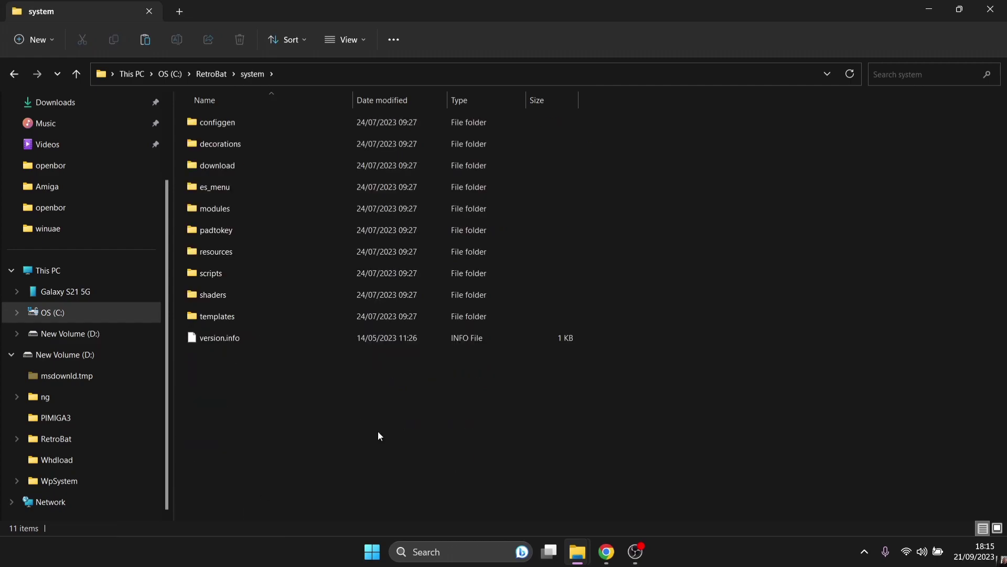
pyautogui.doubleClick(222, 297)
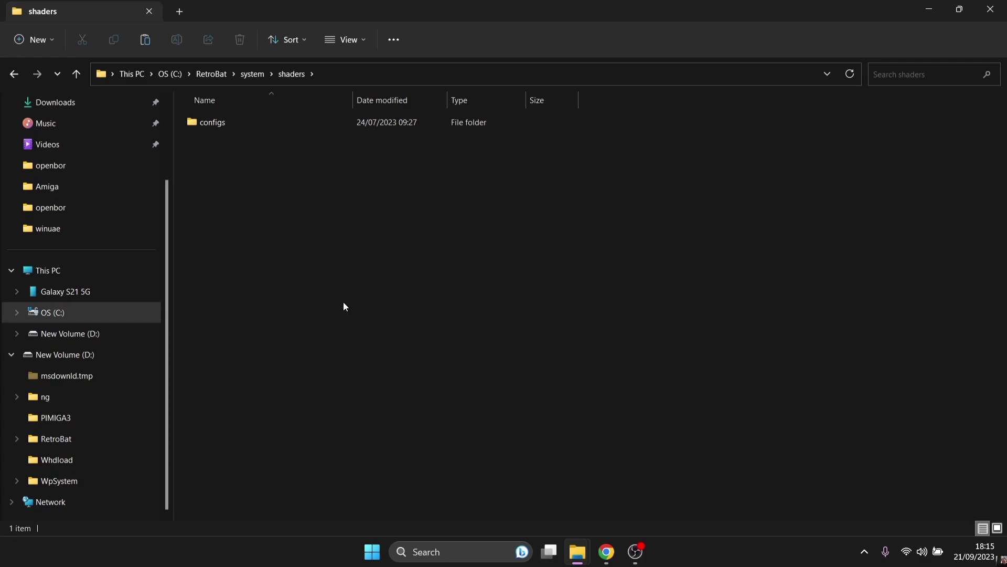
pyautogui.doubleClick(292, 125)
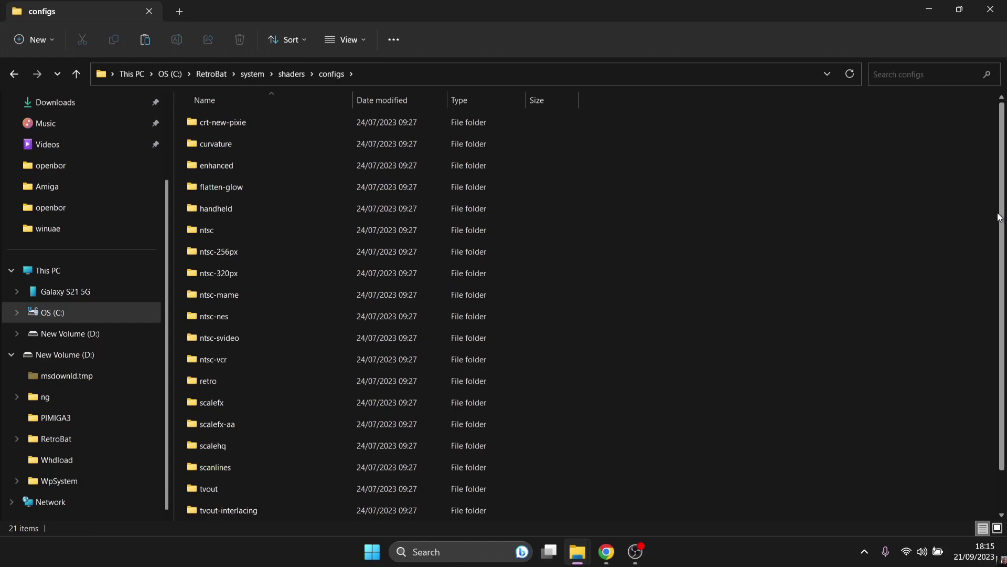
# - Create a new folder named advcartoon in the configs folder
pyautogui.scroll(-1, 1000, 218)
pyautogui.scroll(1, 1002, 176)
pyautogui.scroll(-1, 709, 291)
pyautogui.rightClick(709, 291)
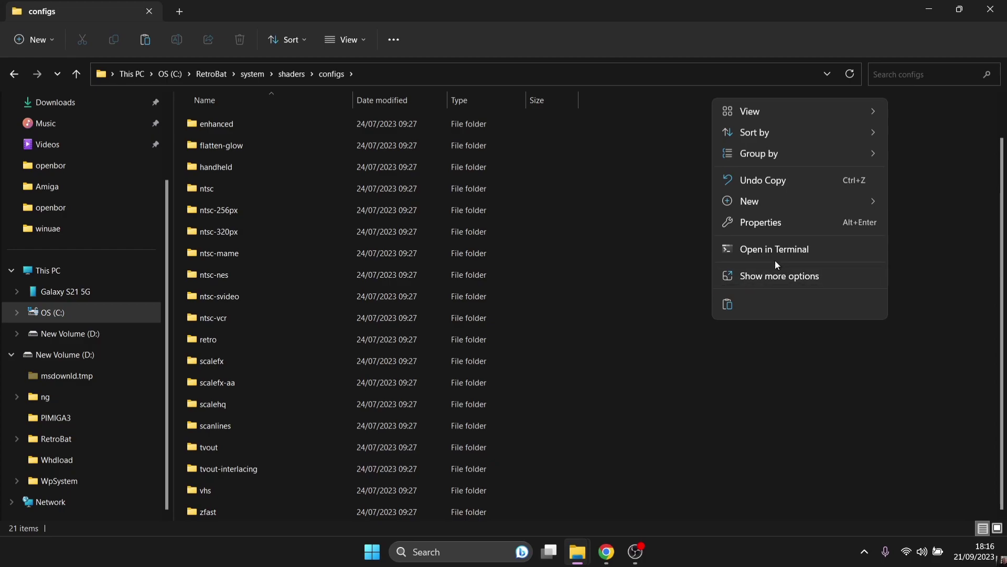
pyautogui.moveTo(757, 207)
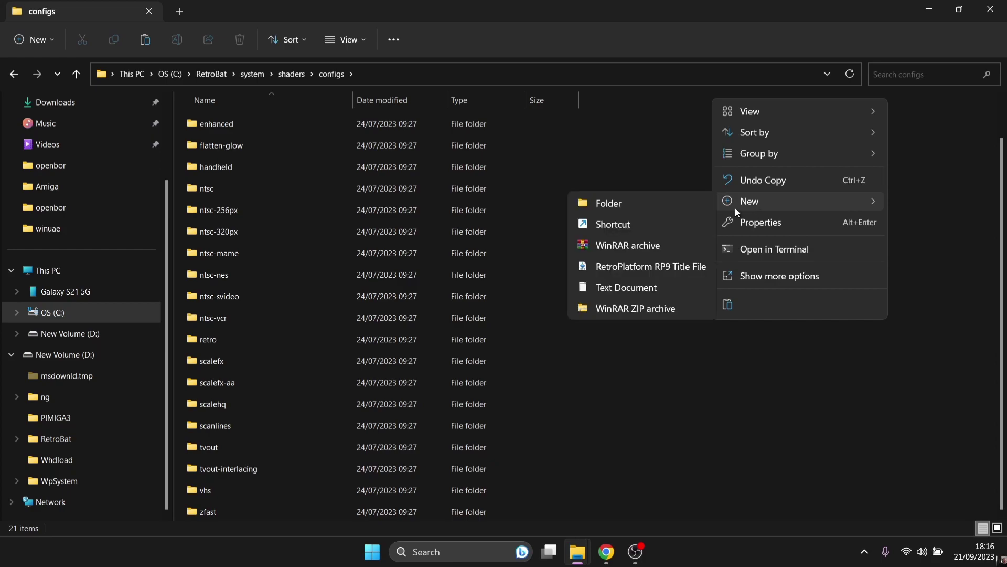
pyautogui.click(632, 204)
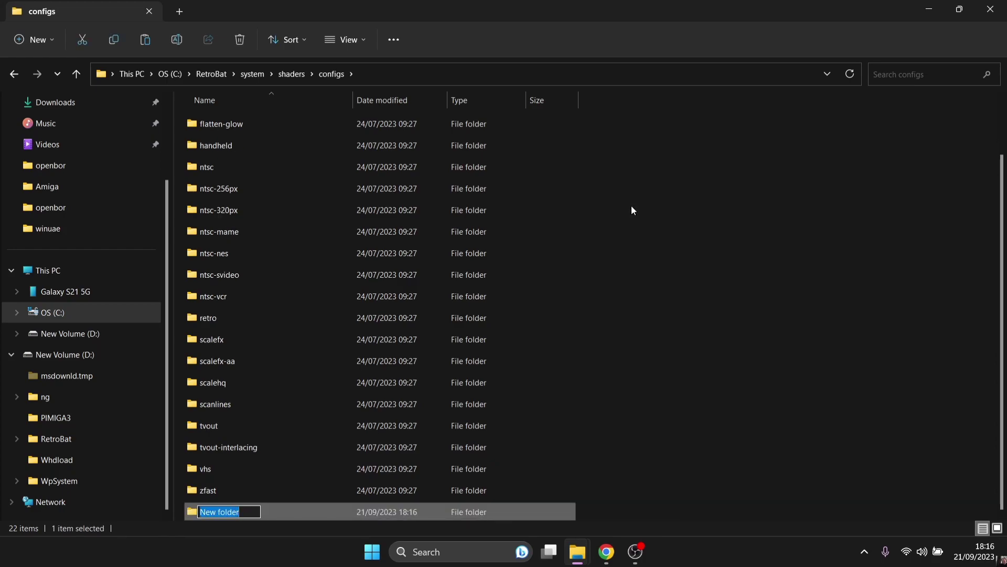
pyautogui.write('ad')
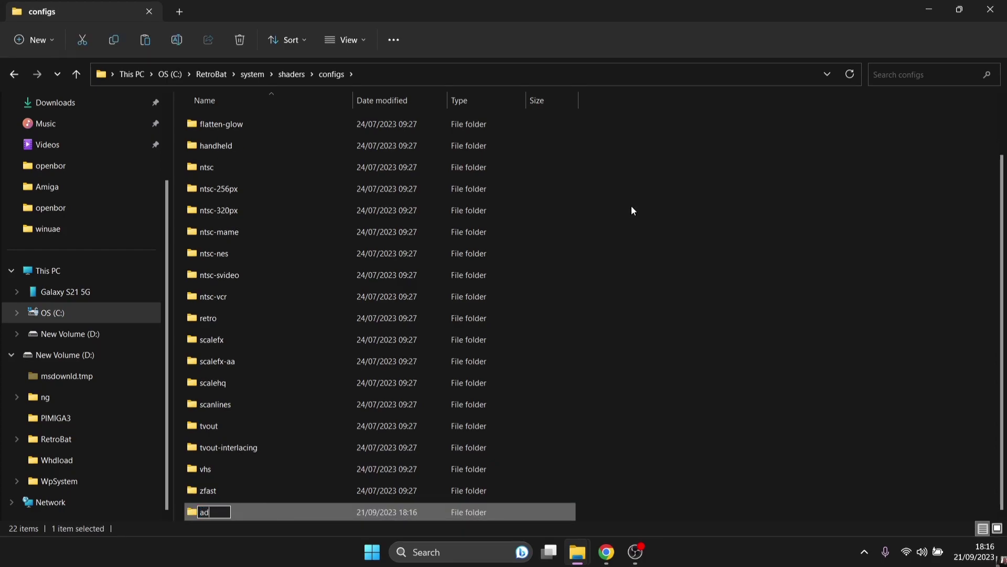
pyautogui.write('vcartoon')
pyautogui.press('Return')
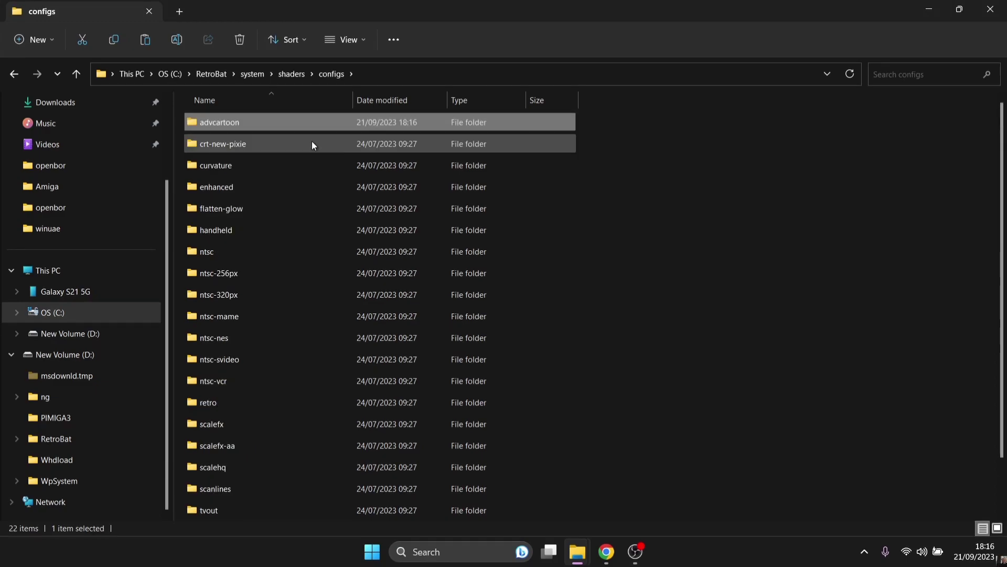
# - Inside advcartoon, create a text document renamed to rendering-defaults.yml, accepting the extension change
pyautogui.doubleClick(281, 126)
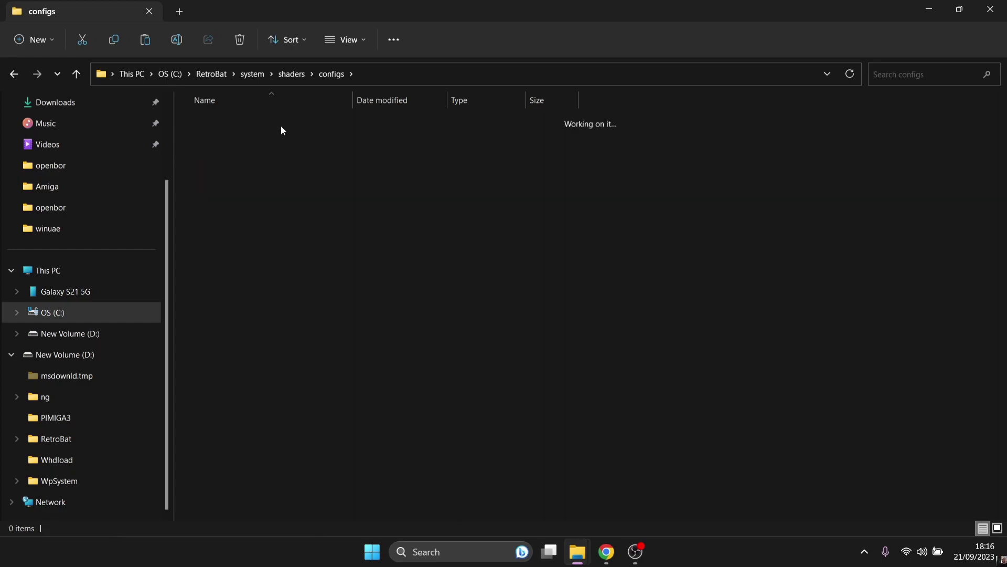
pyautogui.rightClick(344, 211)
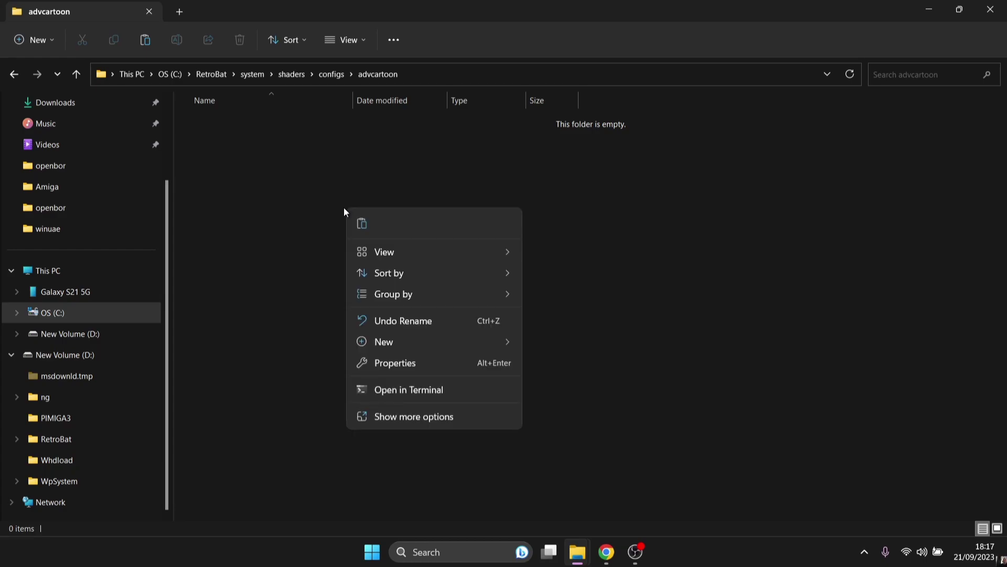
pyautogui.moveTo(441, 350)
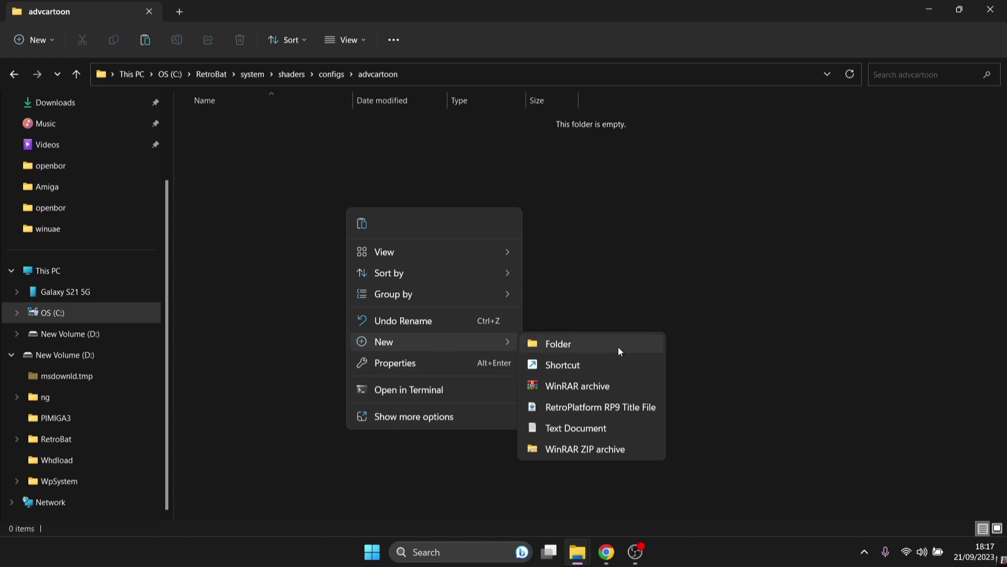
pyautogui.click(592, 431)
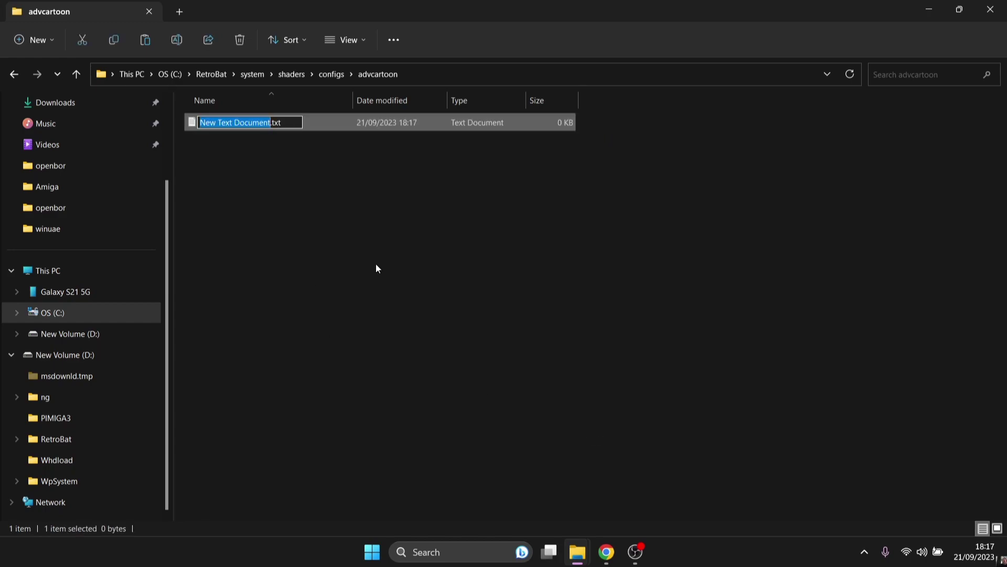
pyautogui.write('rendering')
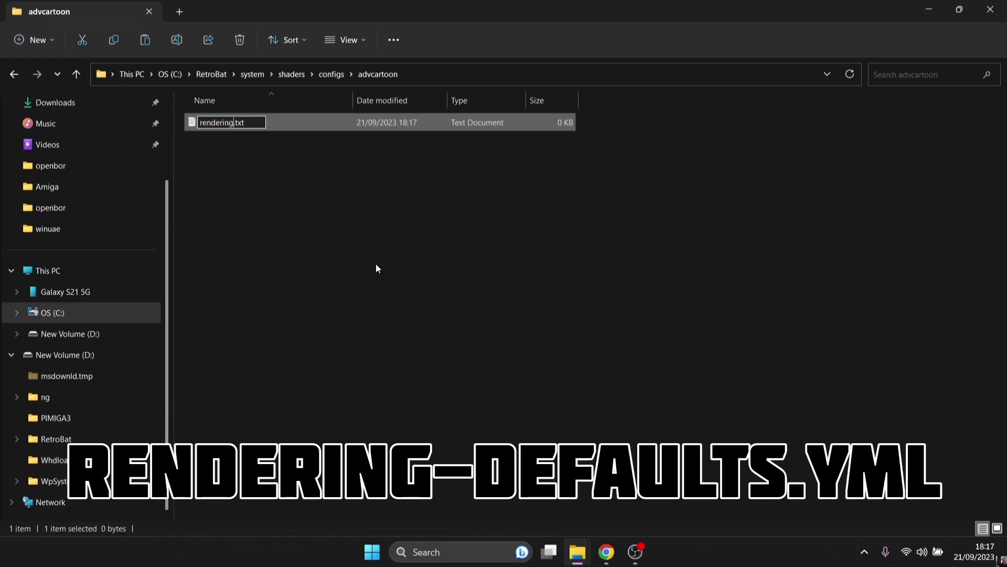
pyautogui.write('-de')
pyautogui.write('faukt')
pyautogui.write('lts')
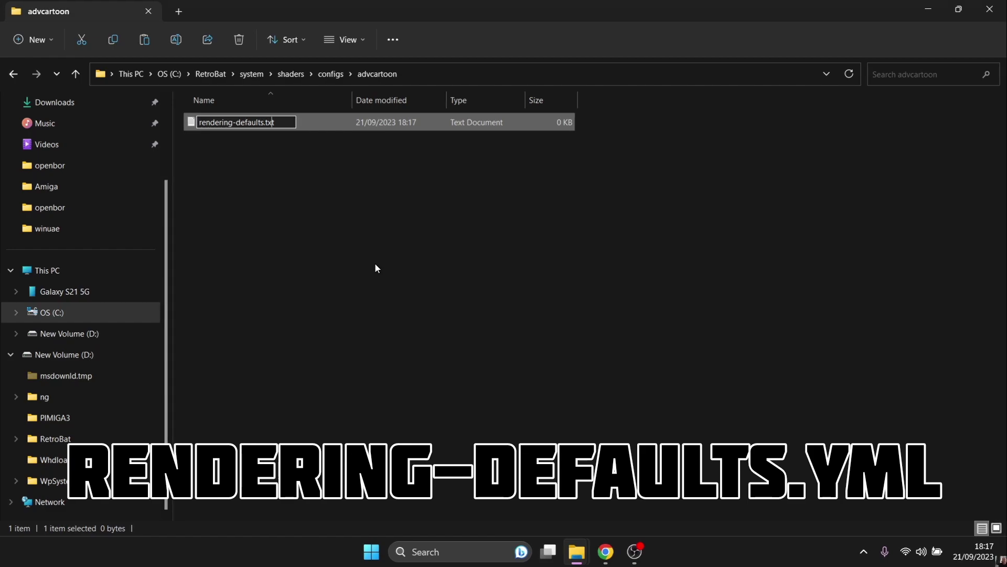
pyautogui.press('BackSpace')
pyautogui.press('BackSpace')
pyautogui.press('BackSpace')
pyautogui.write('yml')
pyautogui.press('Return')
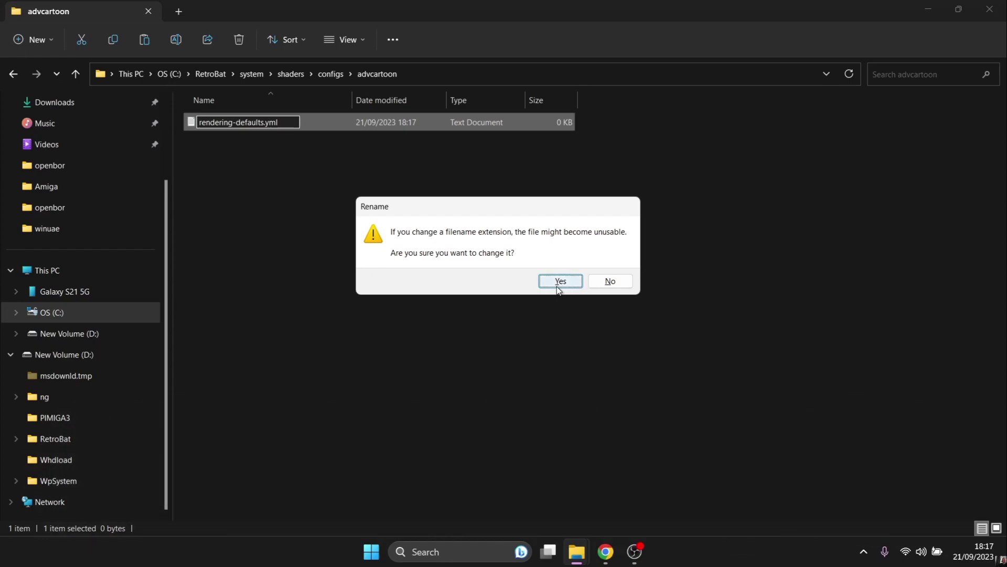
pyautogui.click(557, 286)
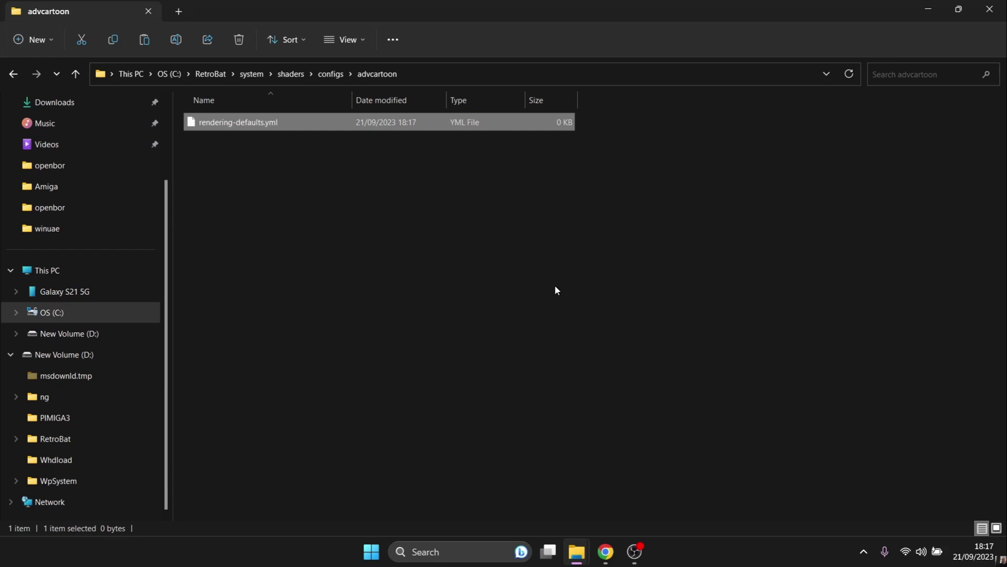
pyautogui.click(463, 119)
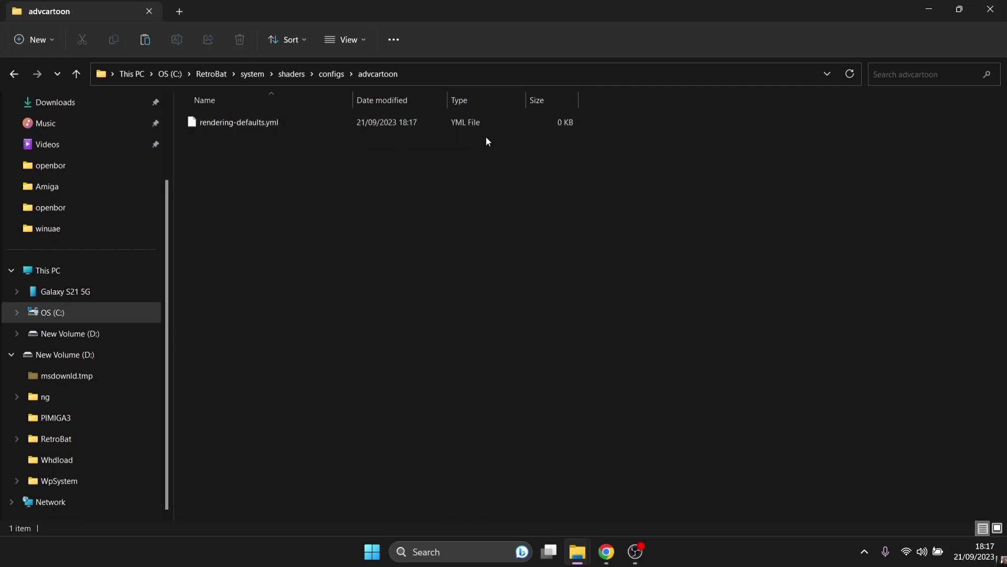
# - Open rendering-defaults.yml in Notepad, type 'default:' plus a new line, then return to Explorer
pyautogui.doubleClick(269, 121)
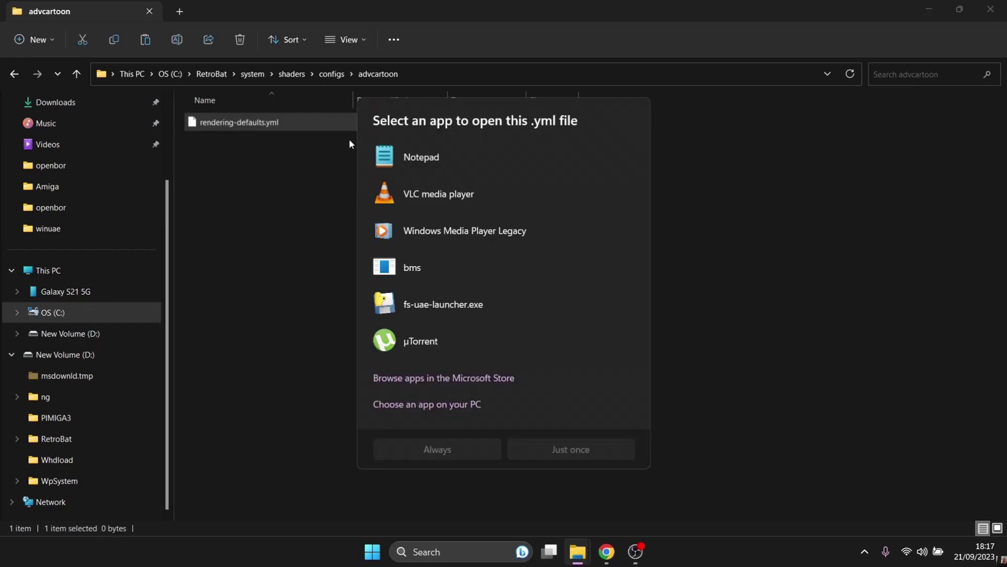
pyautogui.doubleClick(449, 156)
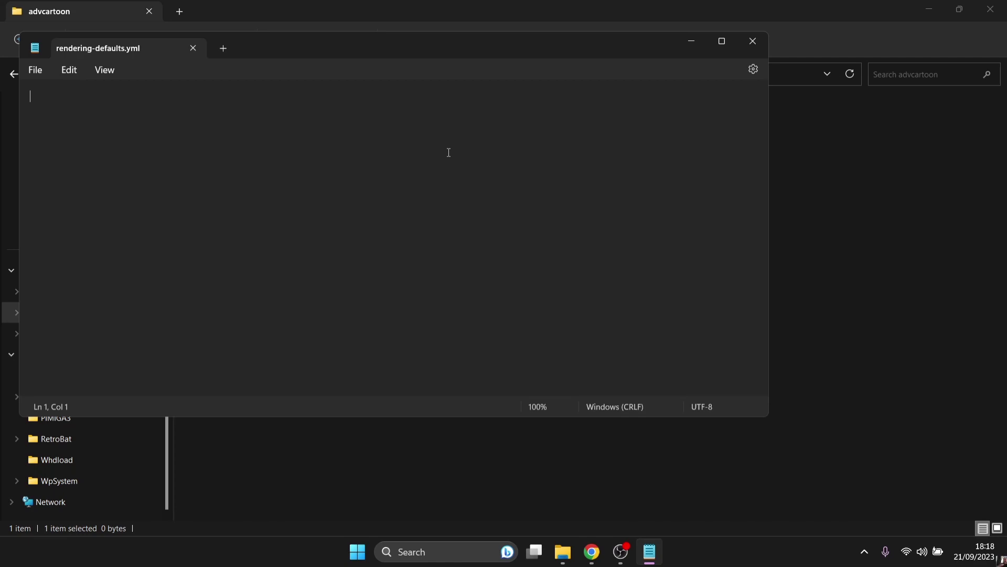
pyautogui.write('default:')
pyautogui.press('Return')
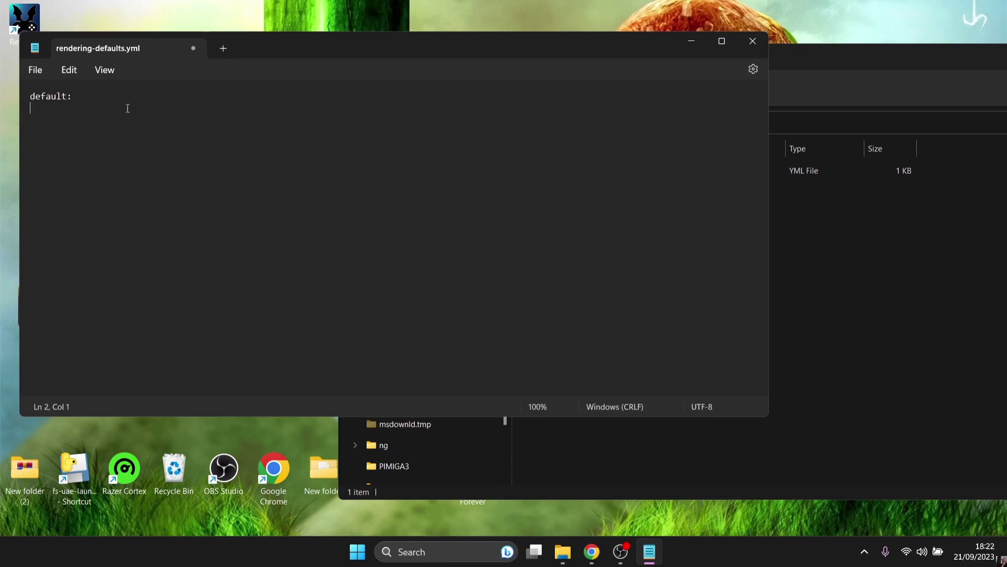
pyautogui.click(882, 236)
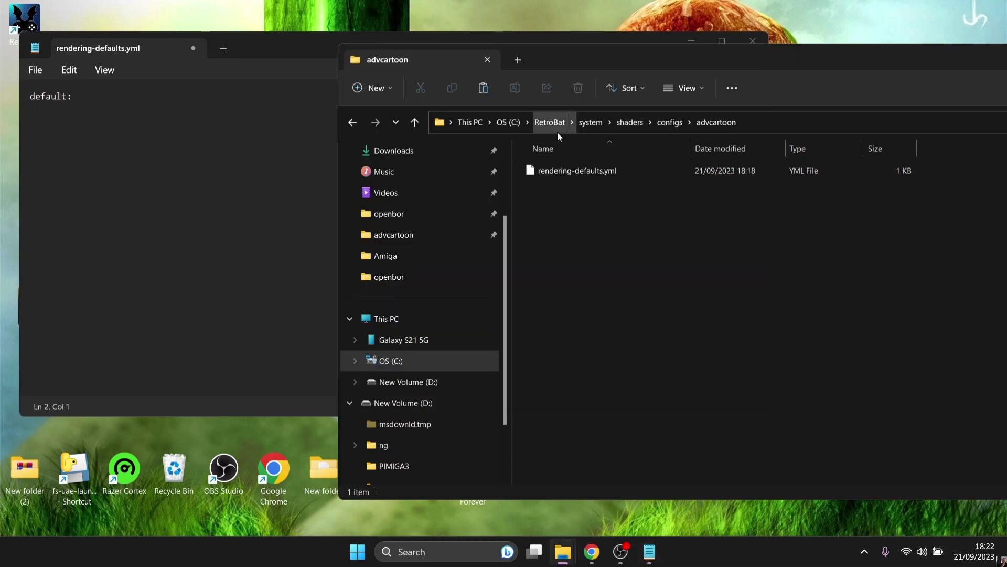
# - Go back to C:\RetroBat and open emulators\retroarch
pyautogui.click(352, 126)
pyautogui.click(352, 126)
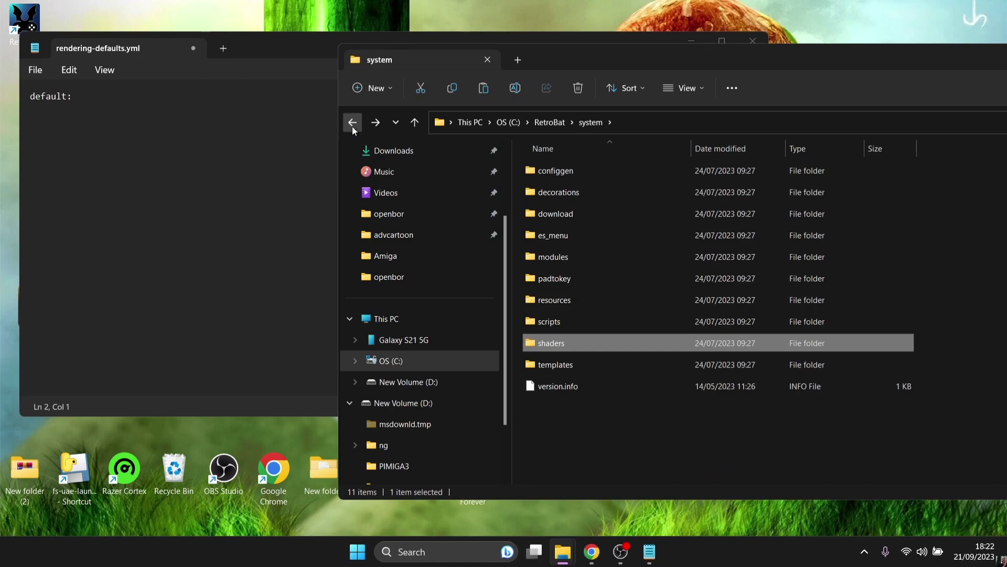
pyautogui.click(352, 126)
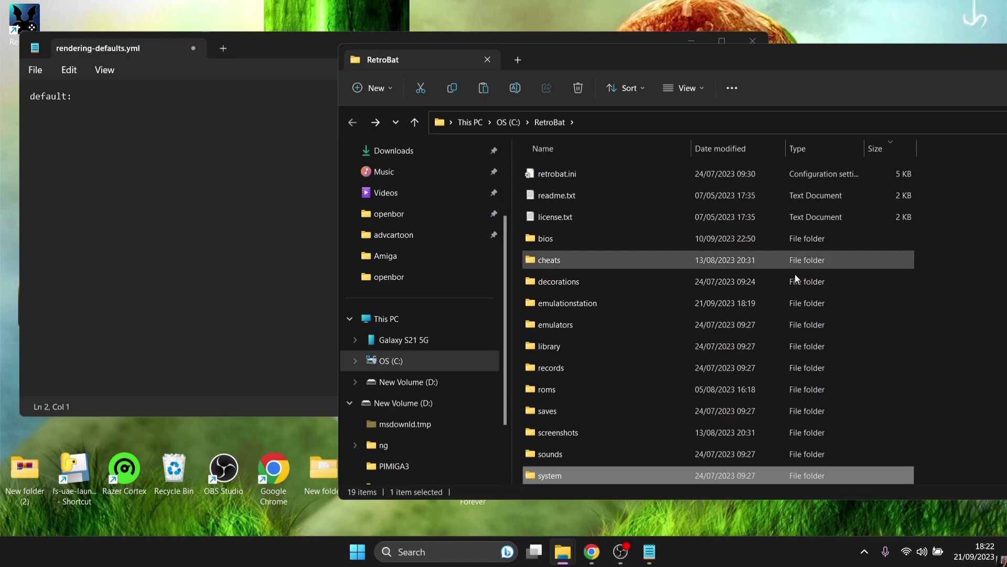
pyautogui.doubleClick(681, 325)
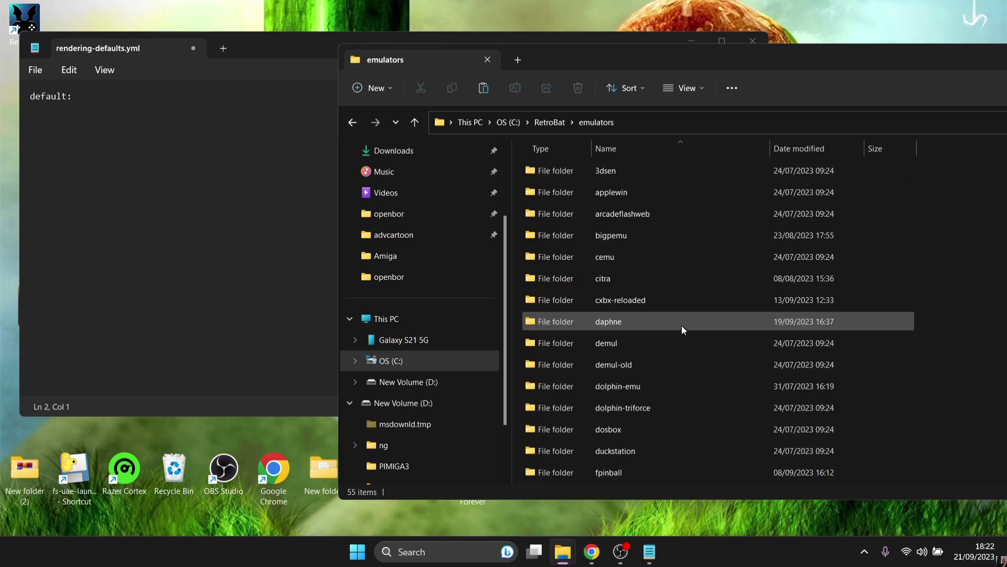
pyautogui.click(628, 415)
pyautogui.press('Down')
pyautogui.press('Down')
pyautogui.press('Down')
pyautogui.press('Down')
pyautogui.press('Down')
pyautogui.press('Down')
pyautogui.press('Down')
pyautogui.press('Down')
pyautogui.press('Down')
pyautogui.press('Down')
pyautogui.press('Down')
pyautogui.press('Down')
pyautogui.press('Down')
pyautogui.press('Down')
pyautogui.press('Down')
pyautogui.press('Down')
pyautogui.press('Down')
pyautogui.press('Down')
pyautogui.press('Down')
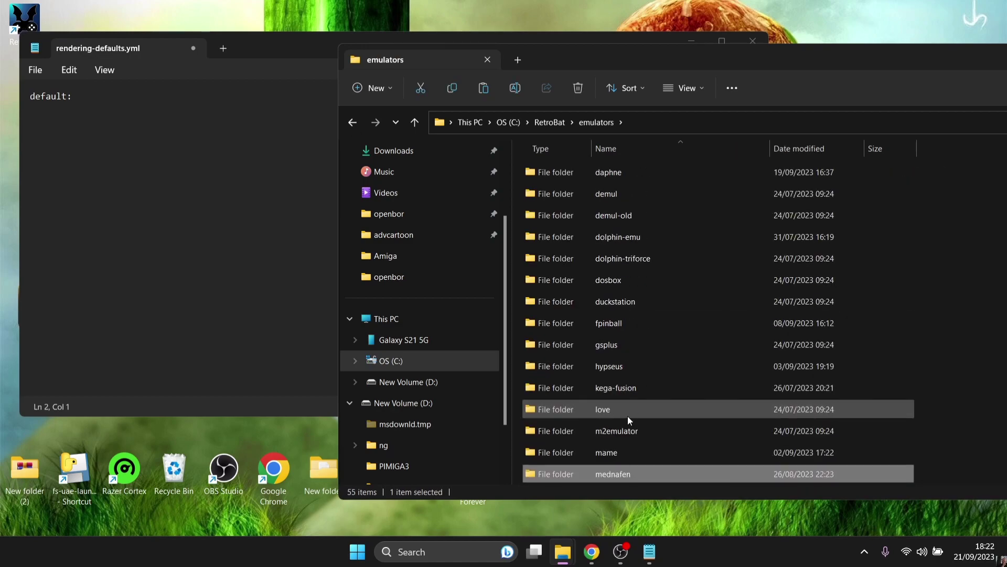
pyautogui.press('Down')
pyautogui.press('Down')
pyautogui.press('Down')
pyautogui.press('Down')
pyautogui.press('Down')
pyautogui.press('Down')
pyautogui.press('Down')
pyautogui.press('Down')
pyautogui.press('Down')
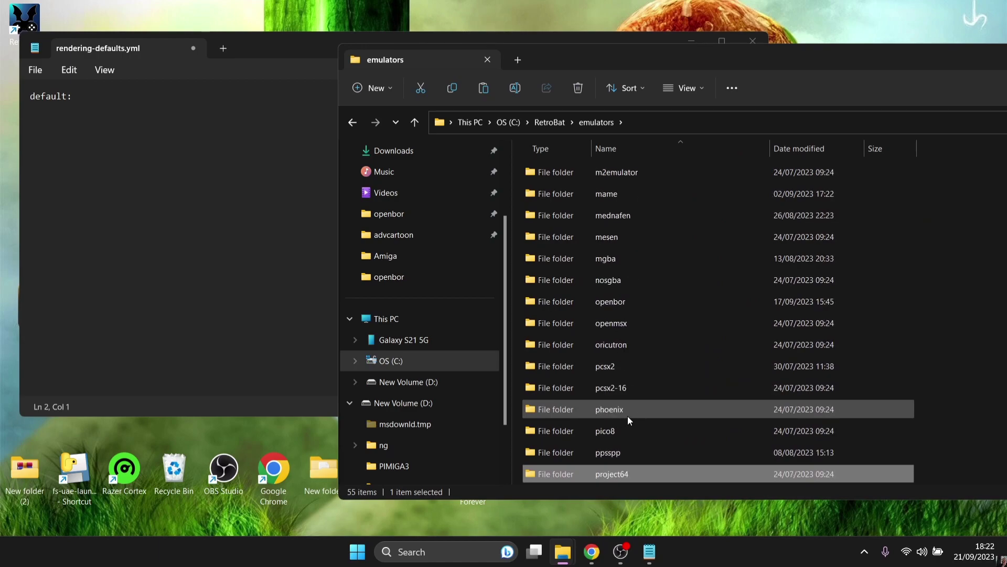
pyautogui.doubleClick(627, 416)
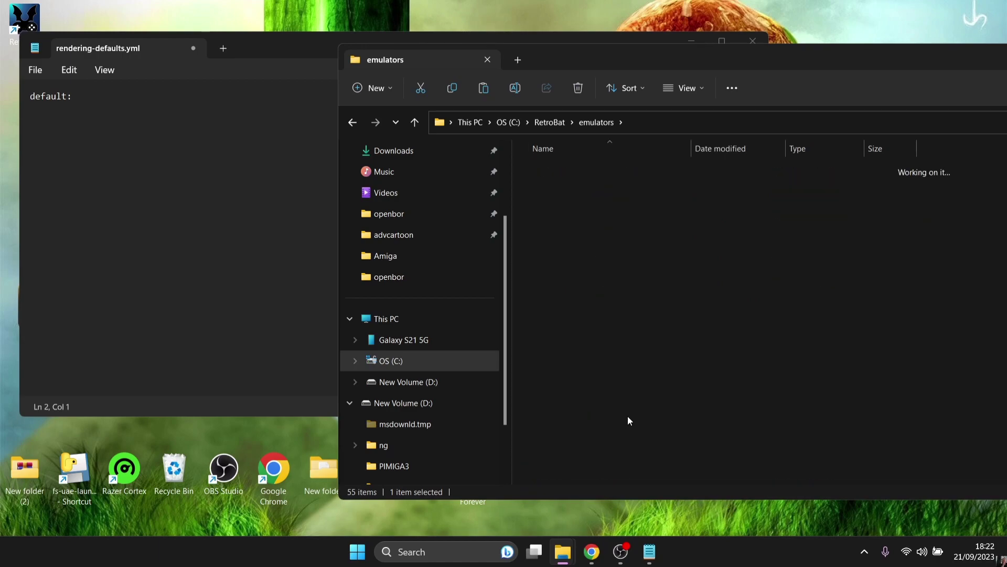
# - Open shaders\shaders_glsl\cel inside the retroarch folder
pyautogui.click(577, 472)
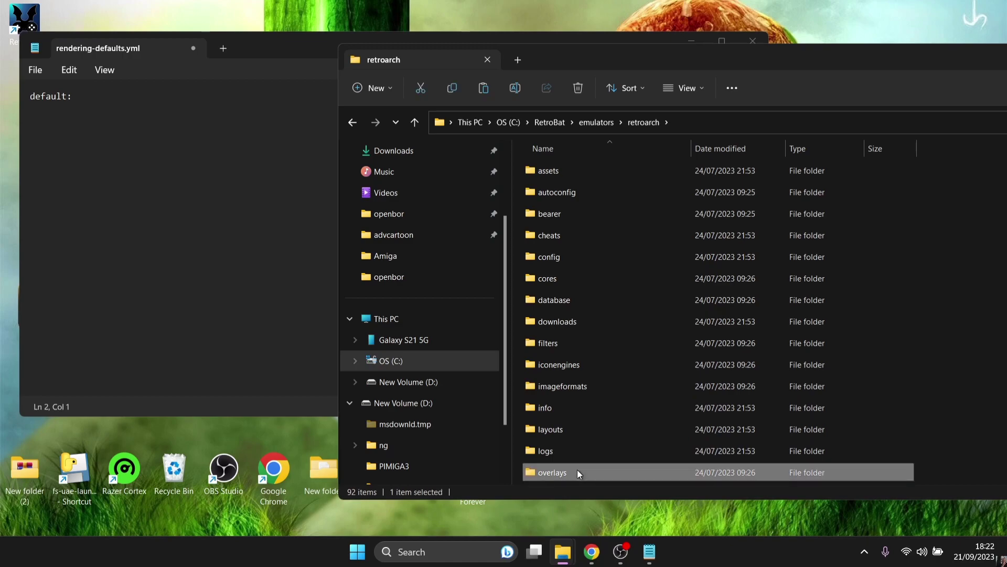
pyautogui.press('Down')
pyautogui.press('Down')
pyautogui.press('Down')
pyautogui.press('Down')
pyautogui.press('Down')
pyautogui.press('Down')
pyautogui.press('Down')
pyautogui.press('Down')
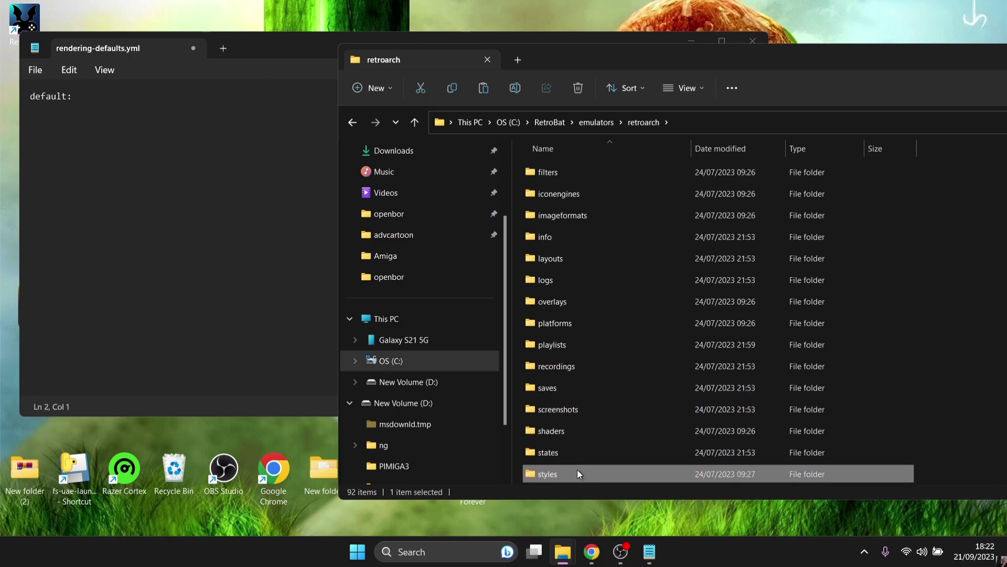
pyautogui.doubleClick(546, 430)
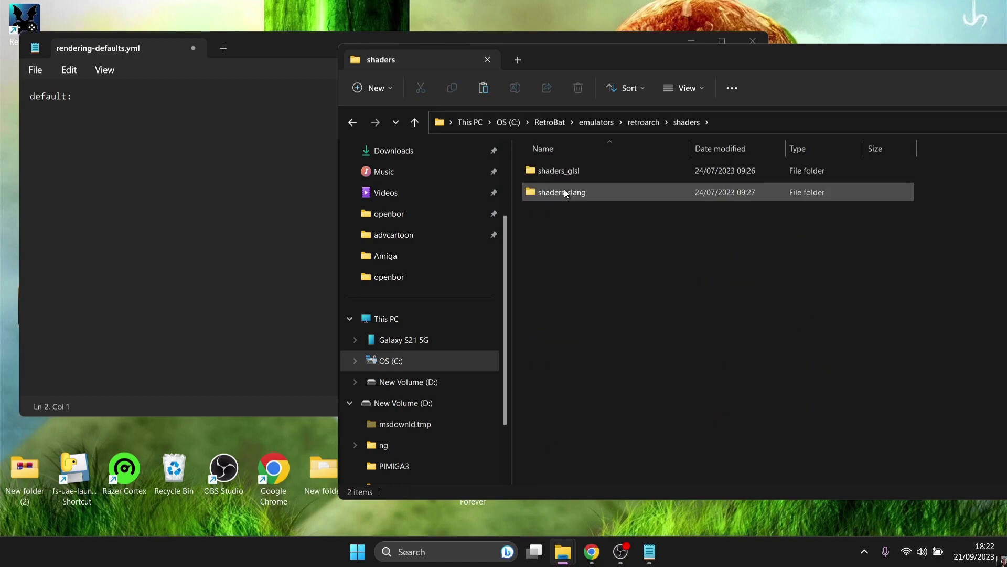
pyautogui.click(599, 177)
pyautogui.doubleClick(599, 173)
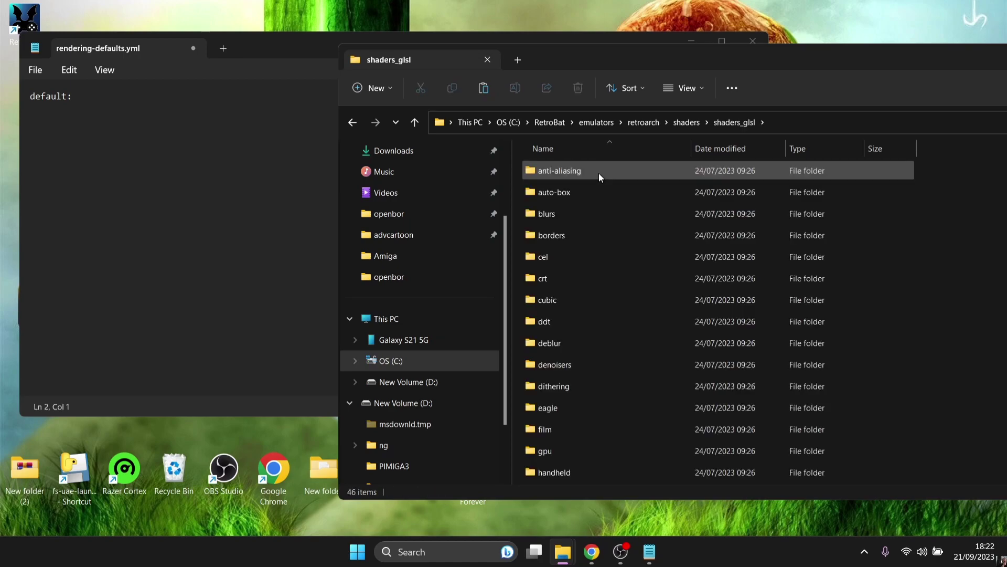
pyautogui.click(565, 254)
pyautogui.doubleClick(565, 256)
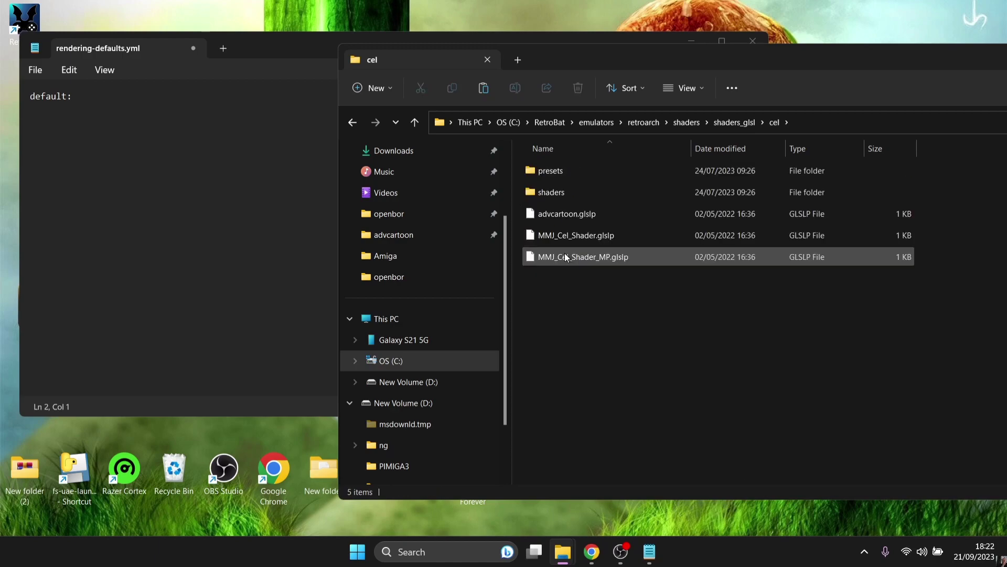
# - Copy the cel folder's full path from the address bar
pyautogui.click(886, 120)
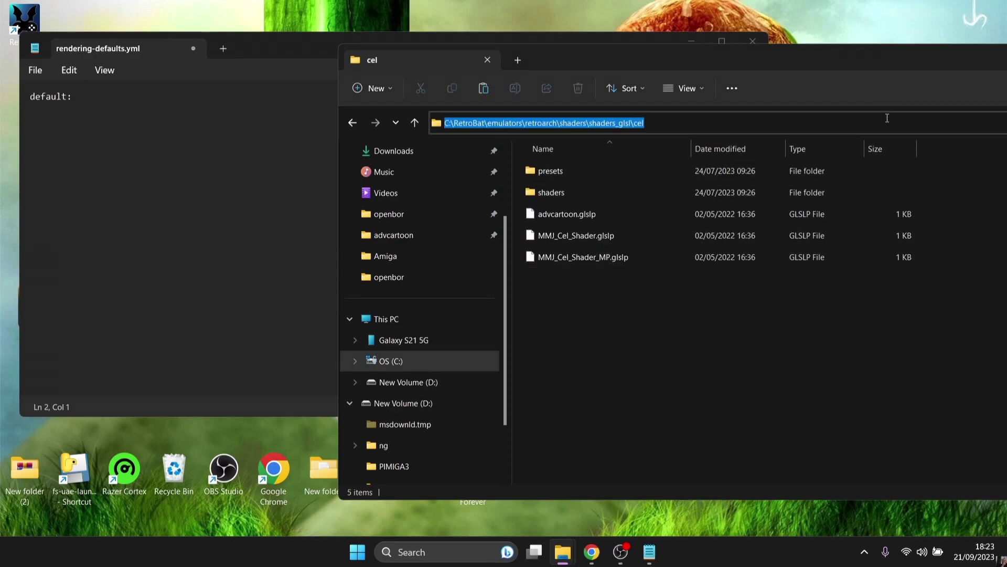
pyautogui.rightClick(572, 123)
pyautogui.click(606, 163)
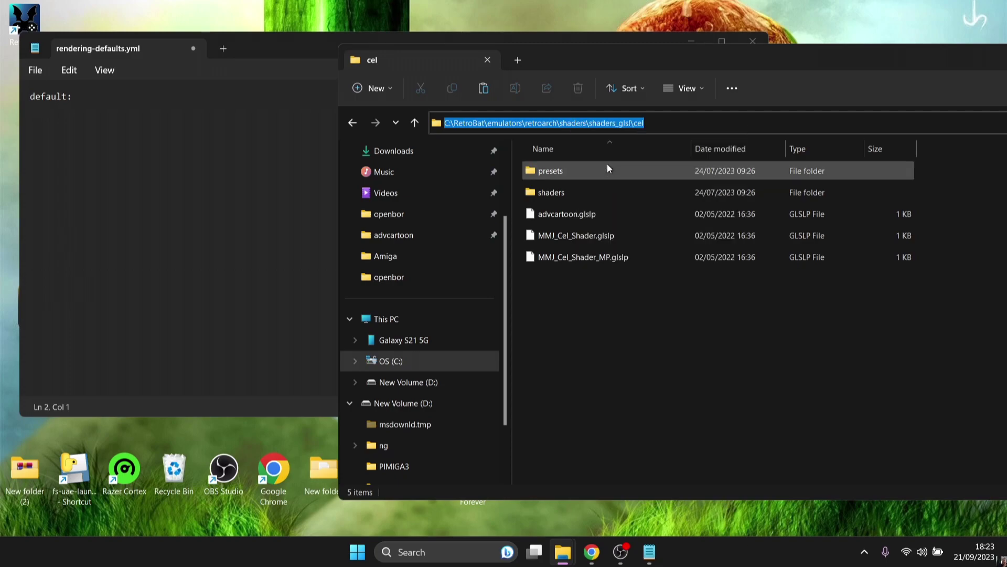
pyautogui.click(97, 118)
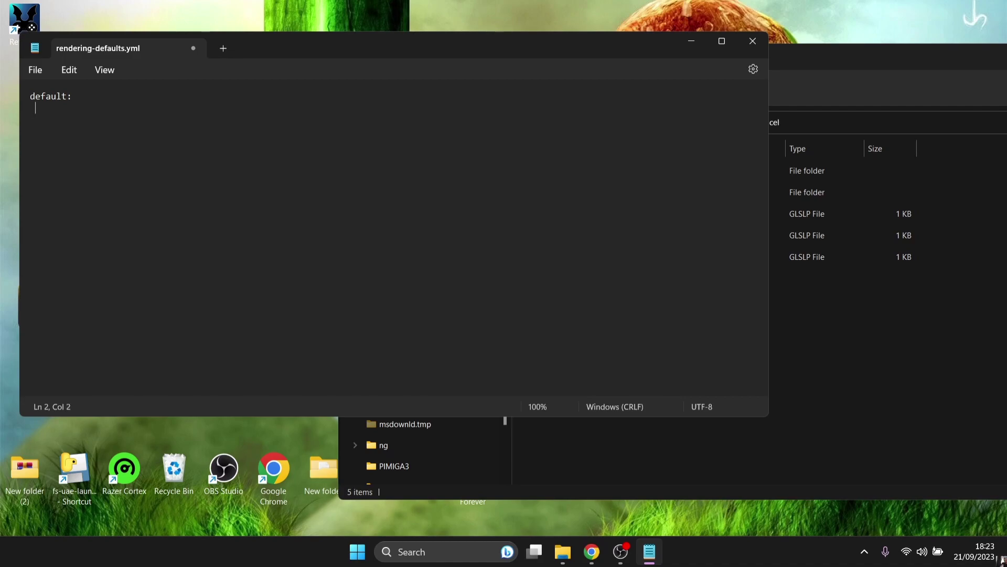
# - Set the default shader line to 'shader: ' plus the pasted cel folder path and '/advcartoon'
pyautogui.write('shader:')
pyautogui.hotkey('ctrl', 'v')
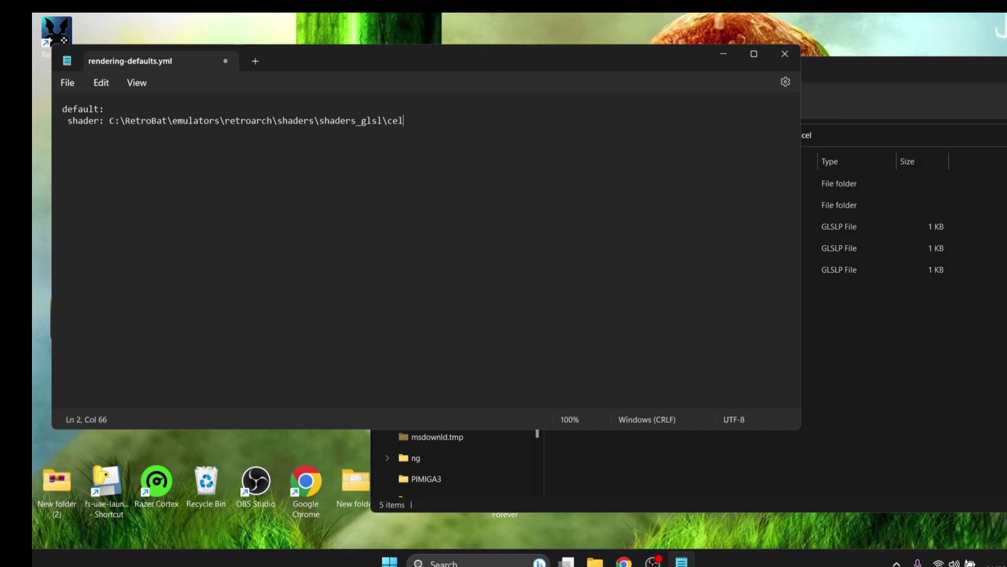
pyautogui.write('/')
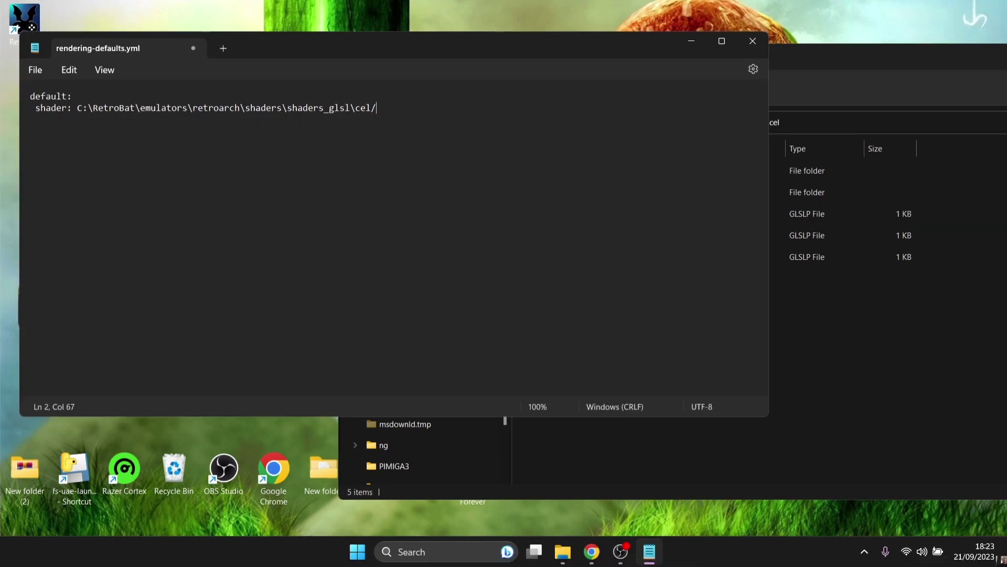
pyautogui.write('advcartoon')
# - Save rendering-defaults.yml and close Notepad
pyautogui.click(36, 76)
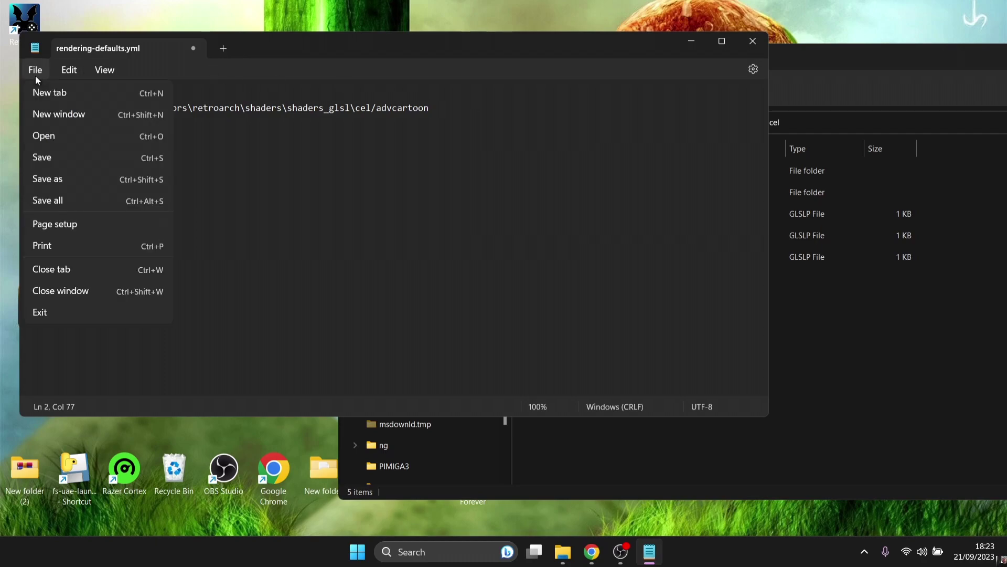
pyautogui.click(64, 158)
pyautogui.click(755, 46)
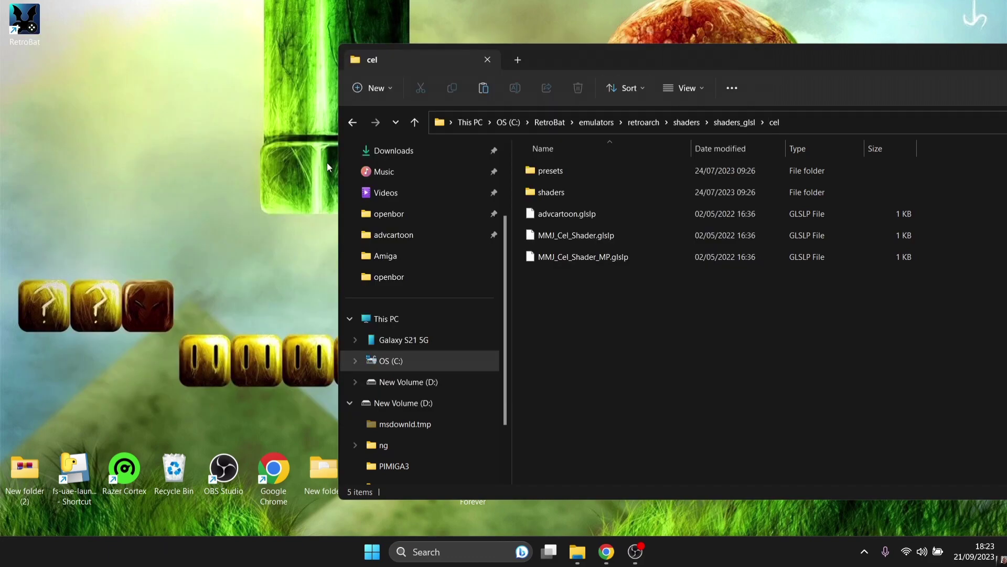
# - Launch RetroBat from its desktop icon and let it load the Nintendo Entertainment System page
pyautogui.doubleClick(30, 28)
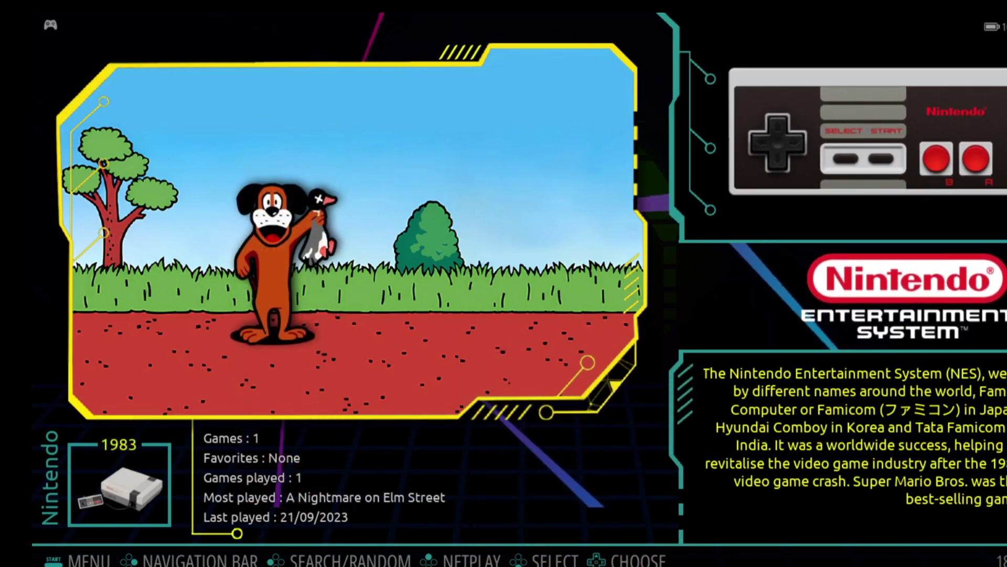
# - Enter the NES game list, dismissing the quick access options along the way
pyautogui.press('space')
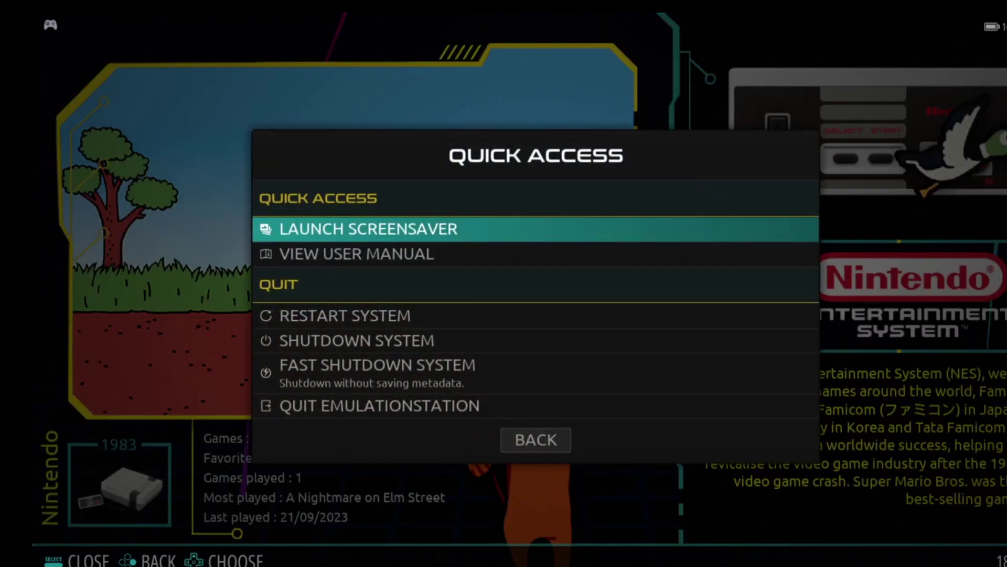
pyautogui.press('space')
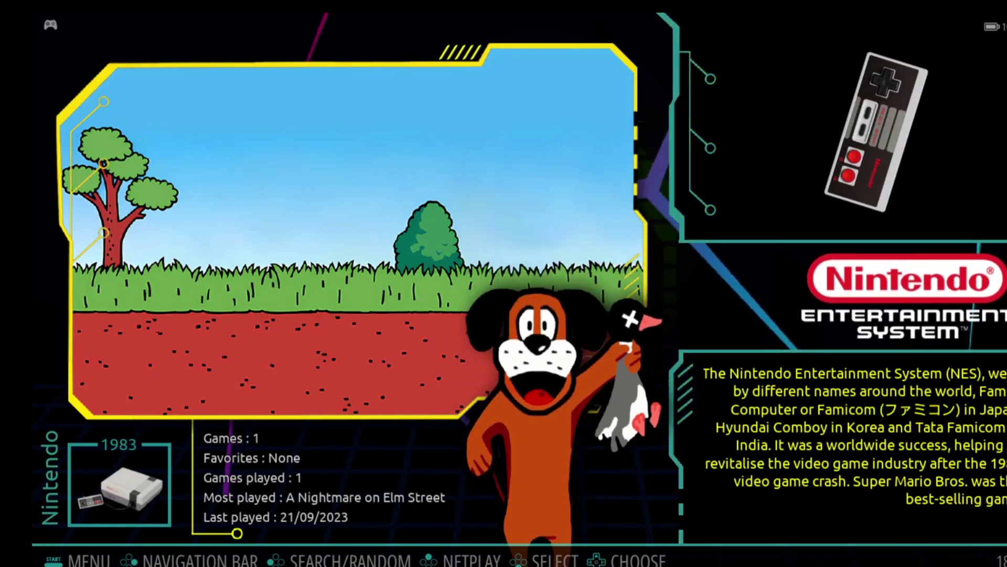
pyautogui.press('space')
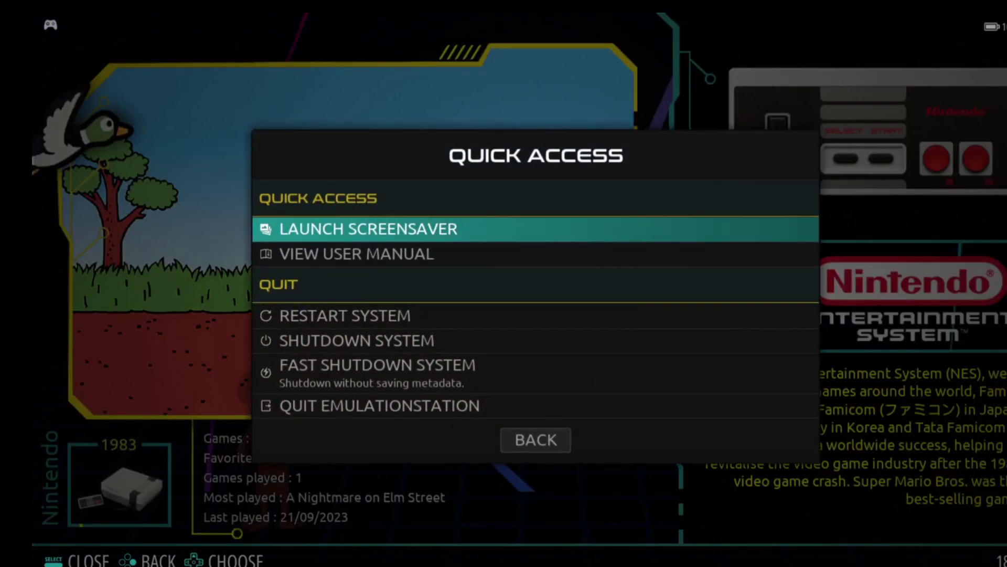
pyautogui.press('space')
pyautogui.press('Return')
# - Go through the game list view options into NES Advanced System Options, then Drivers
pyautogui.press('space')
pyautogui.press('Up')
pyautogui.press('Up')
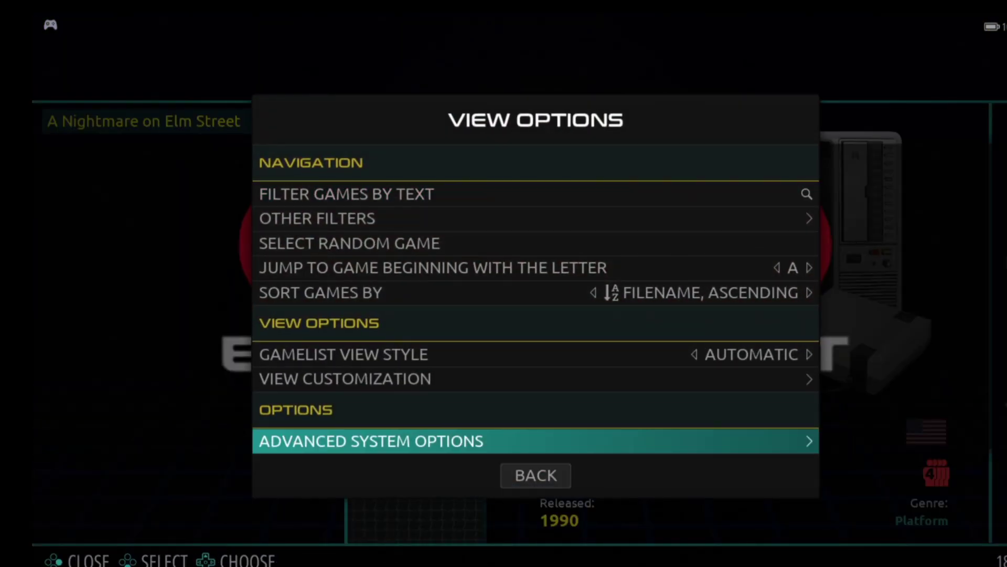
pyautogui.press('Return')
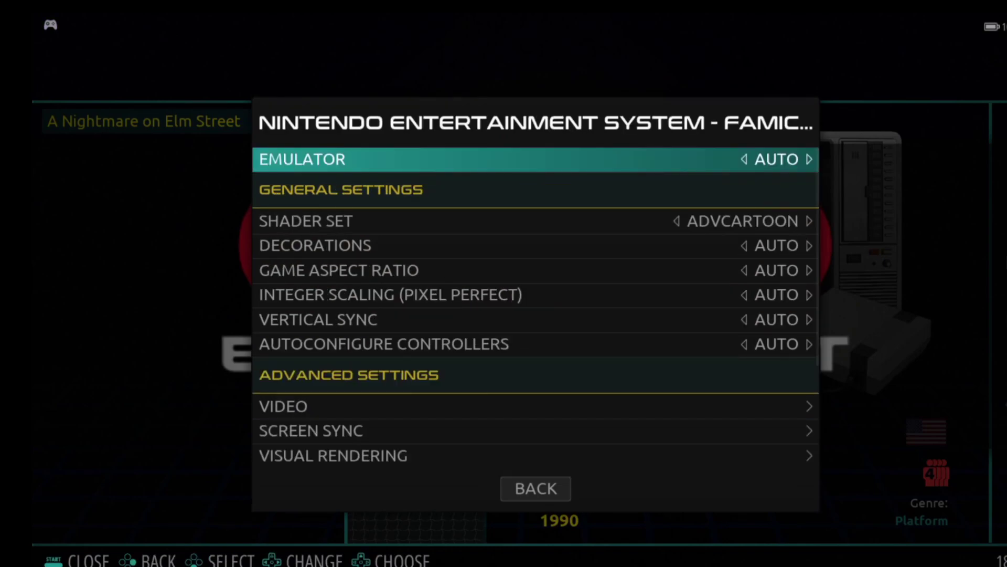
pyautogui.press('Up')
pyautogui.press('Up')
pyautogui.press('Up')
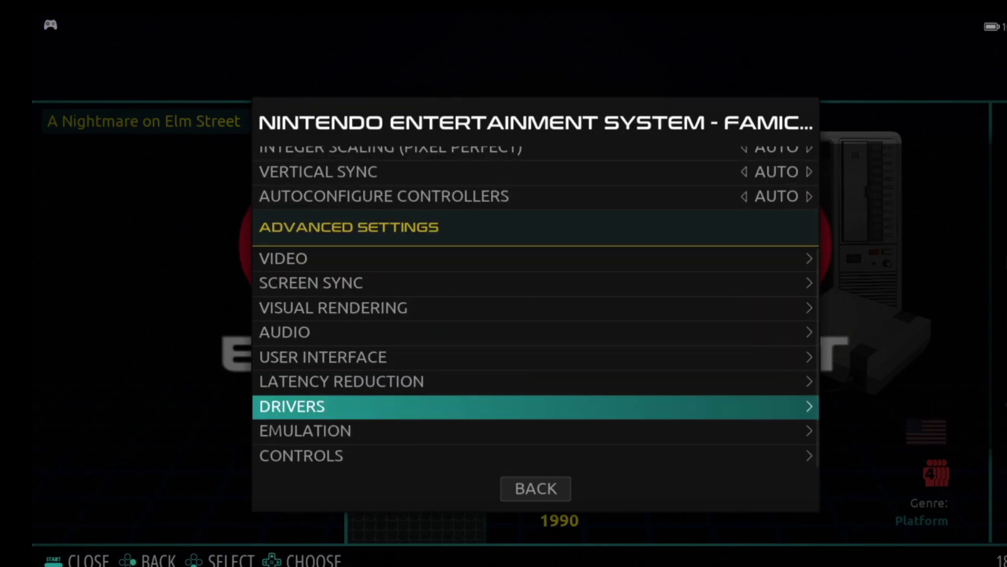
pyautogui.press('Return')
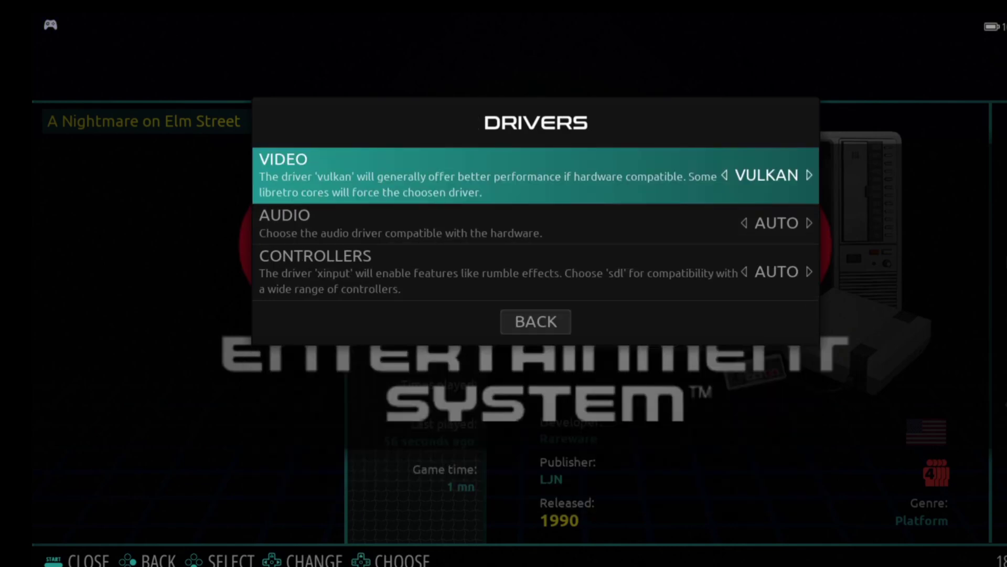
# - Change the NES video driver from VULKAN to AUTO
pyautogui.press('Return')
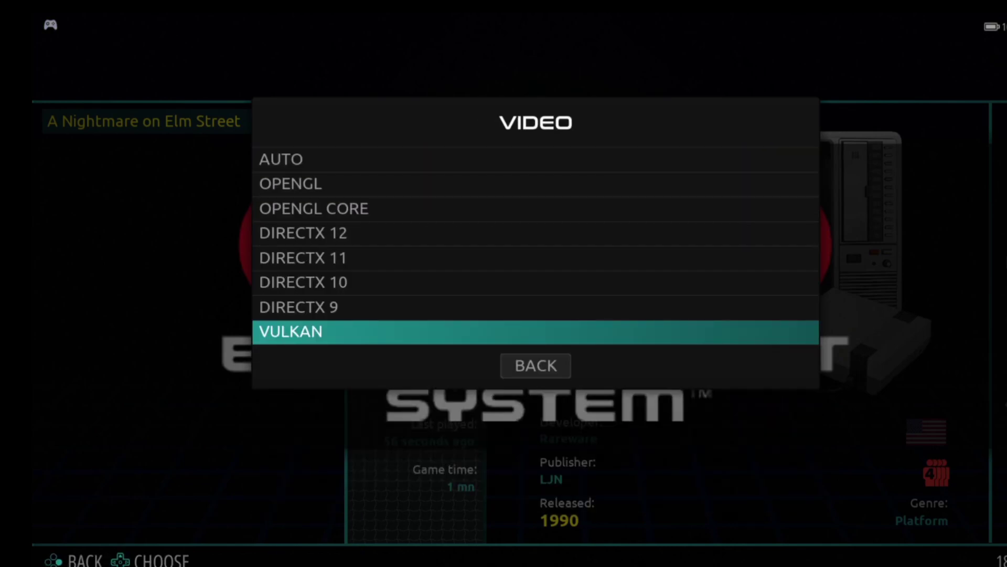
pyautogui.press('Down')
pyautogui.press('Down')
pyautogui.press('Down')
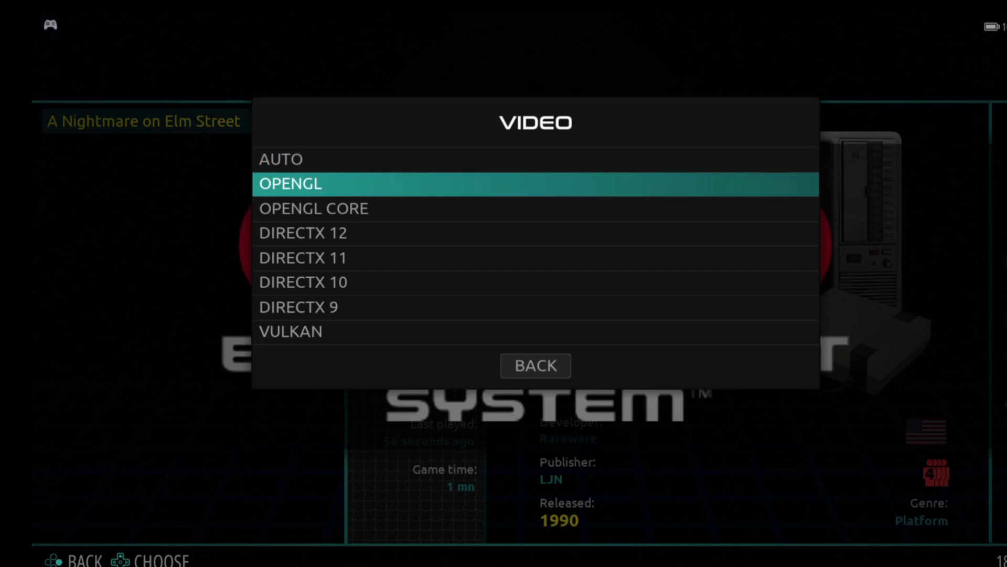
pyautogui.press('Up')
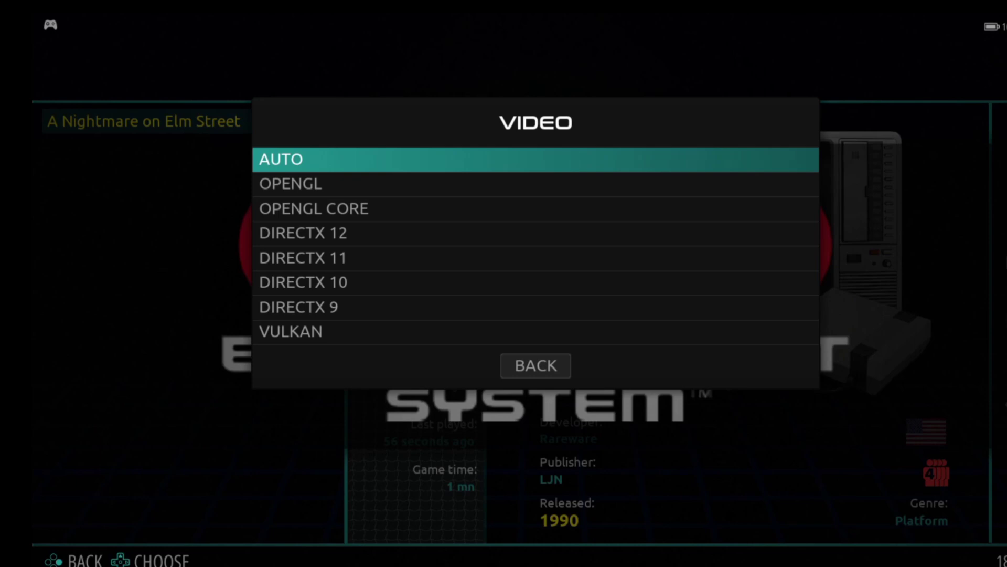
pyautogui.press('Up')
pyautogui.press('Up')
pyautogui.press('Down')
pyautogui.press('Down')
pyautogui.press('Return')
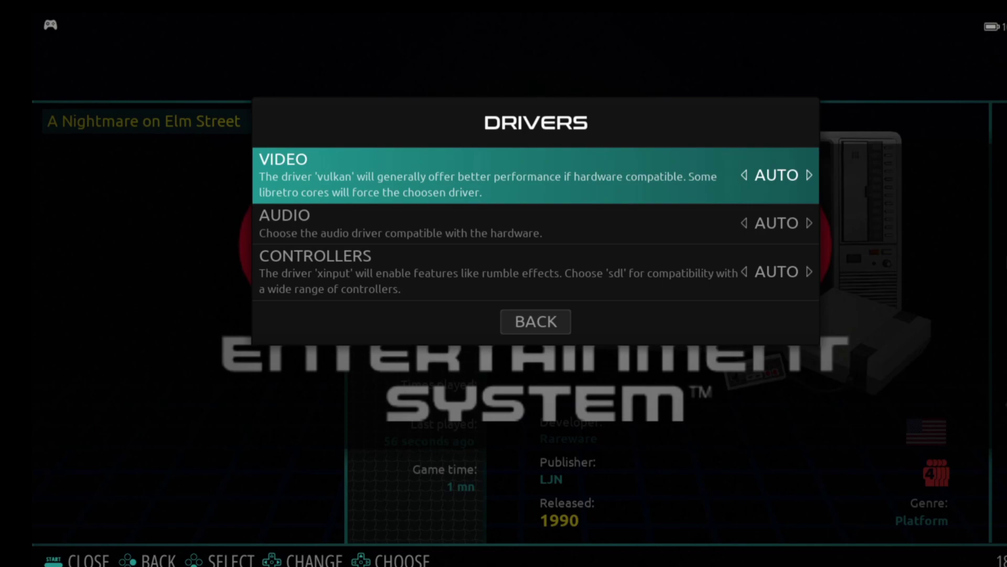
# - Go back to the NES system settings and highlight the Shader Set setting
pyautogui.press('Escape')
pyautogui.press('Down')
pyautogui.press('Down')
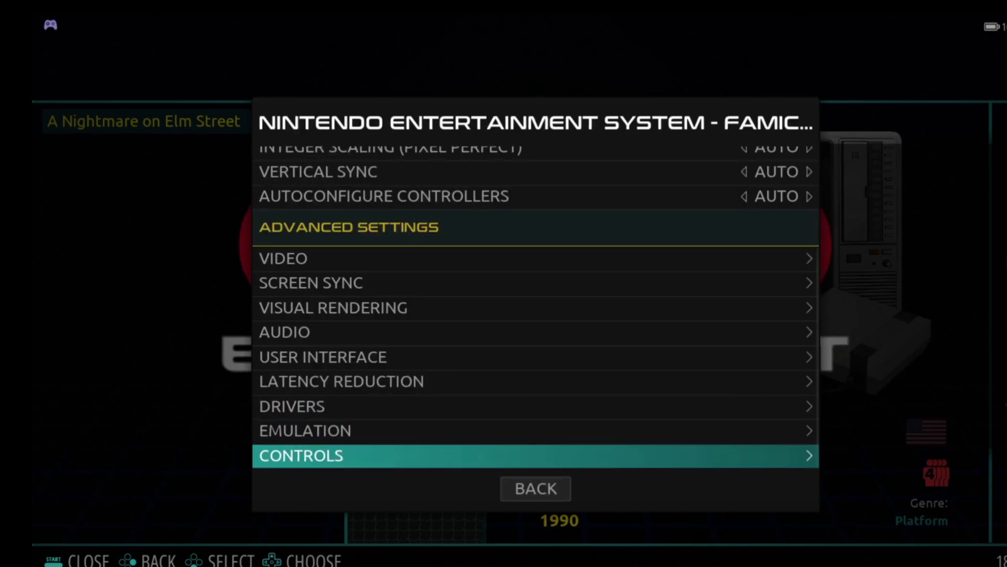
pyautogui.press('Down')
pyautogui.press('Down')
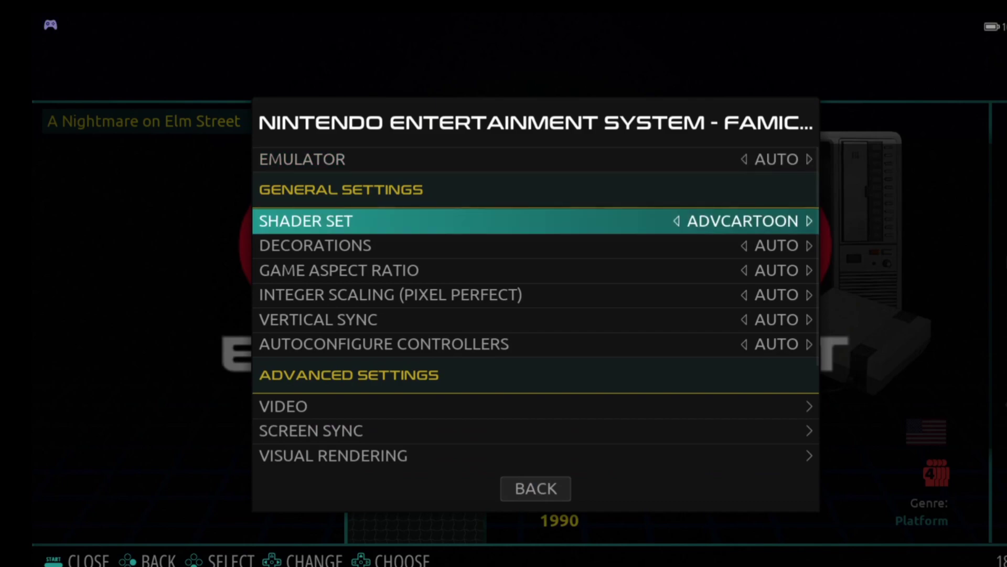
# - Review the Shader Set choices, keep ADVCARTOON for NES, and close the settings
pyautogui.press('Return')
pyautogui.press('Up')
pyautogui.press('Down')
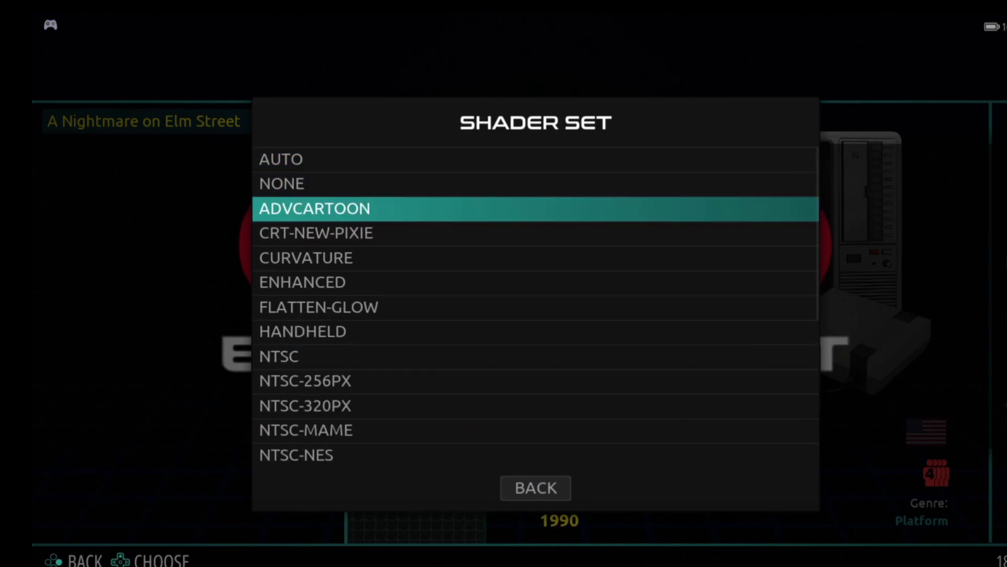
pyautogui.press('Down')
pyautogui.press('Up')
pyautogui.press('Up')
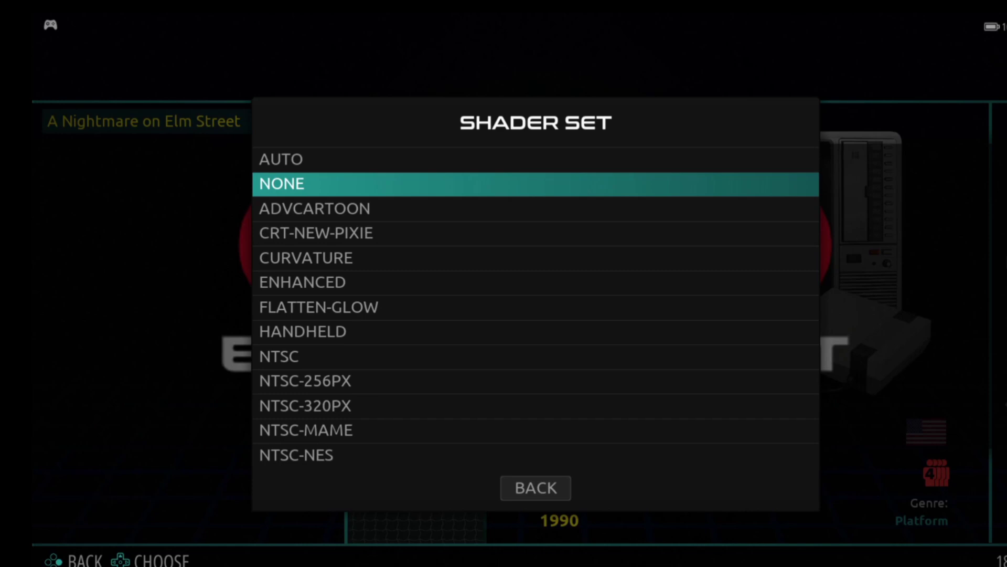
pyautogui.press('Down')
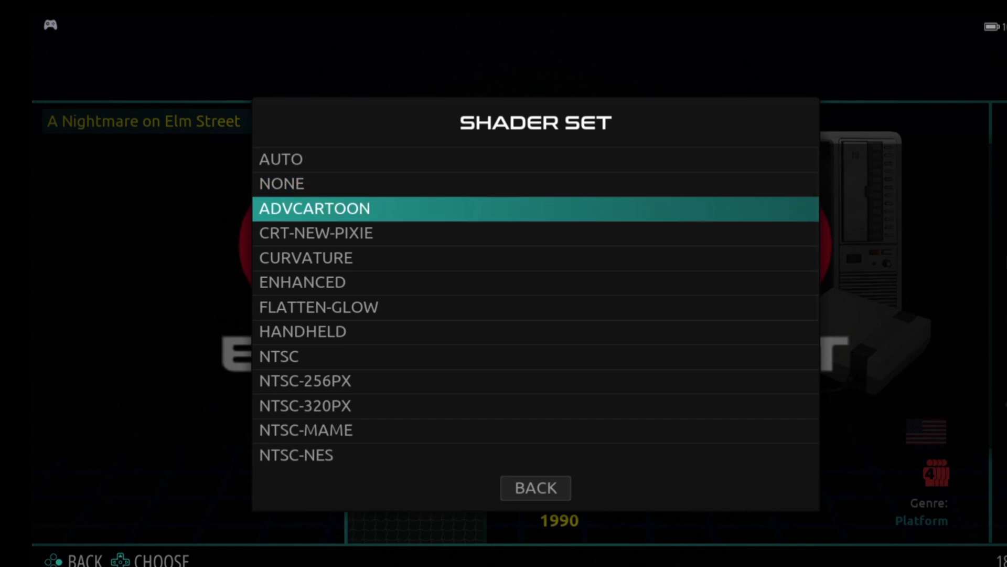
pyautogui.press('Escape')
pyautogui.press('Escape')
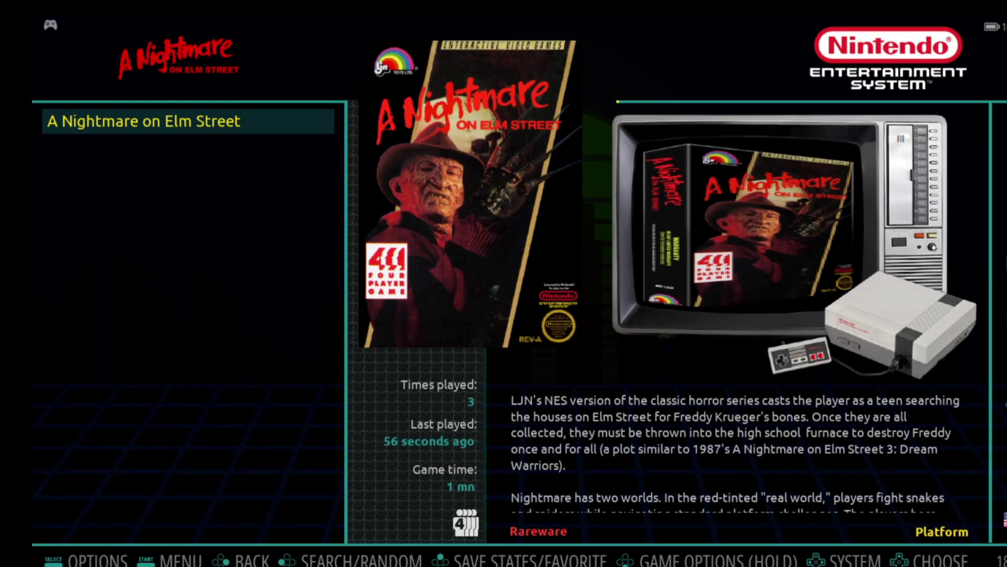